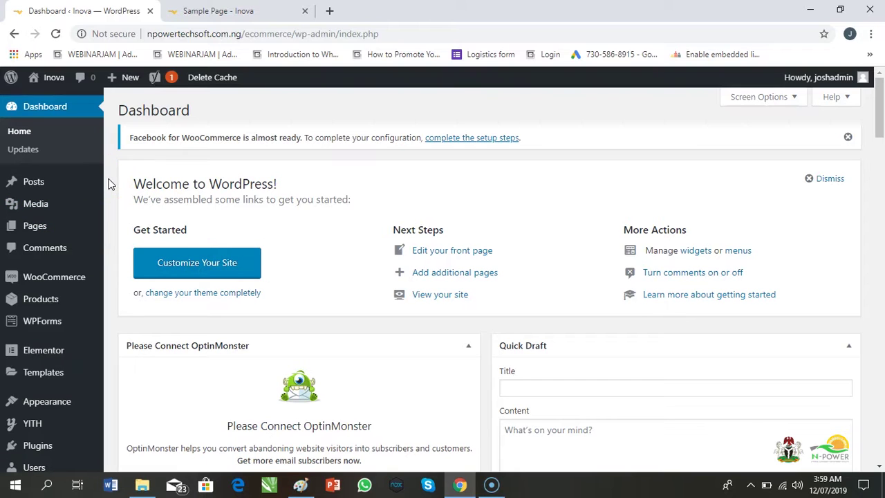
Step: Open the list of all posts and compare the new-slider posts with the slides on the site's homepage
{"action": "left_click", "coordinate": [28, 189]}
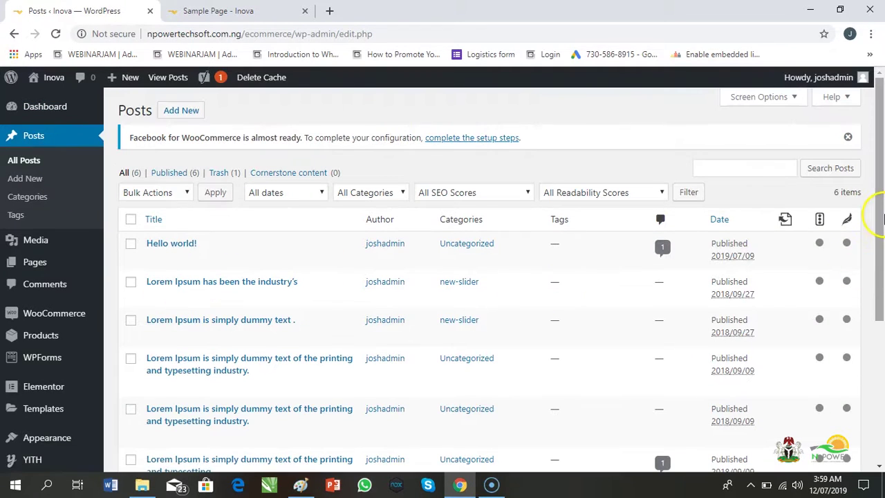
{"action": "left_click_drag", "start_coordinate": [880, 213], "coordinate": [877, 273]}
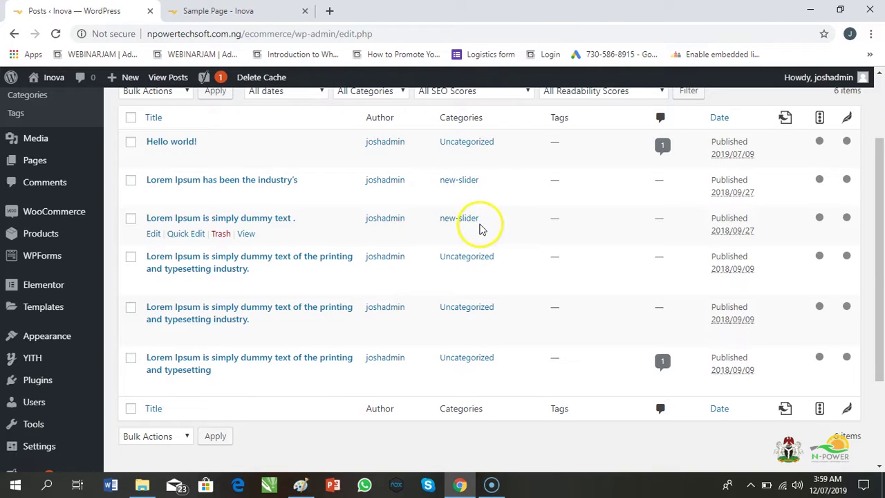
{"action": "left_click", "coordinate": [220, 11]}
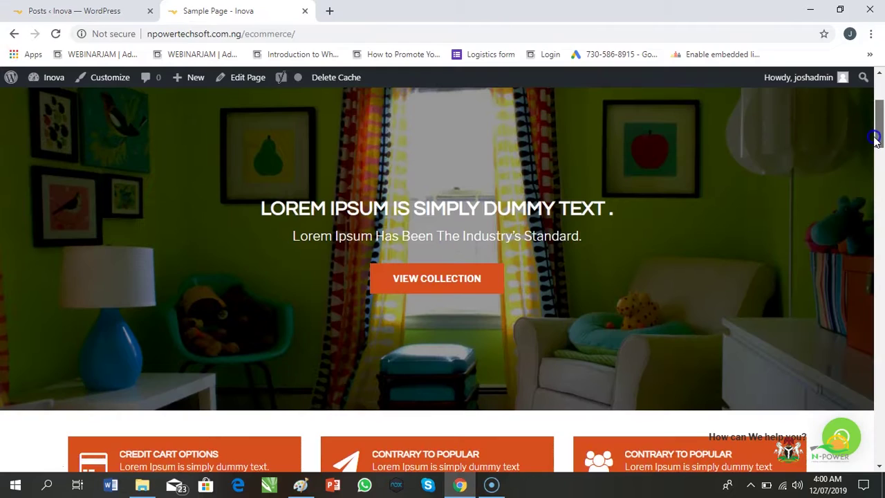
{"action": "scroll", "coordinate": [875, 135], "scroll_direction": "up", "scroll_amount": 1}
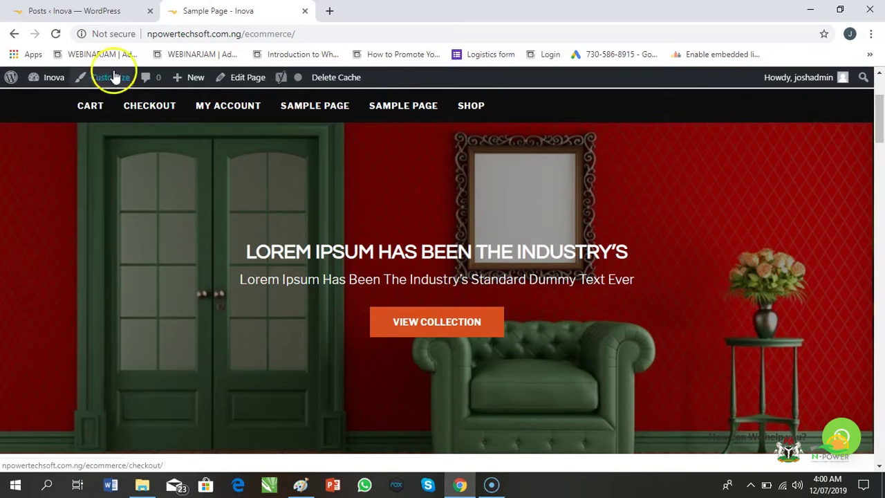
{"action": "left_click", "coordinate": [100, 12]}
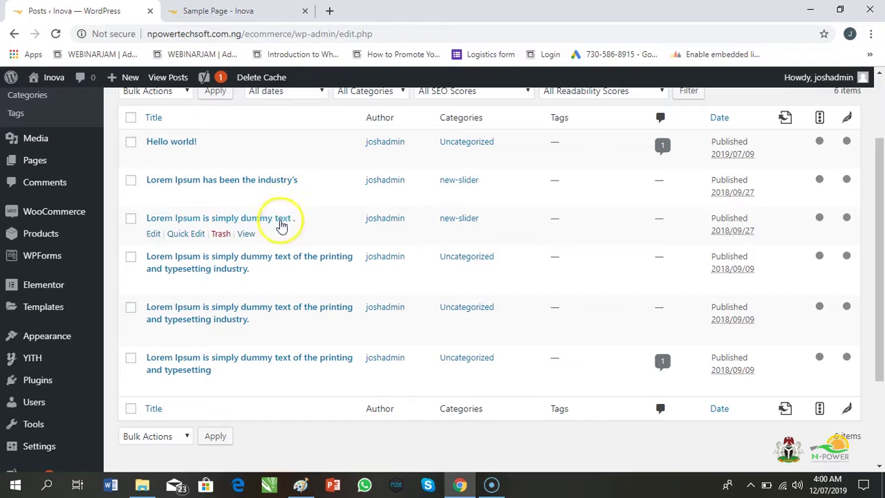
{"action": "left_click", "coordinate": [223, 11]}
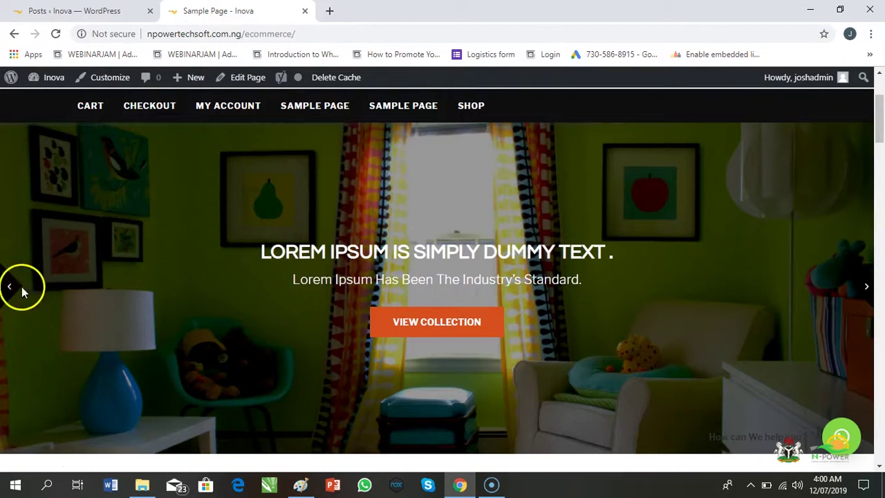
{"action": "left_click", "coordinate": [8, 289]}
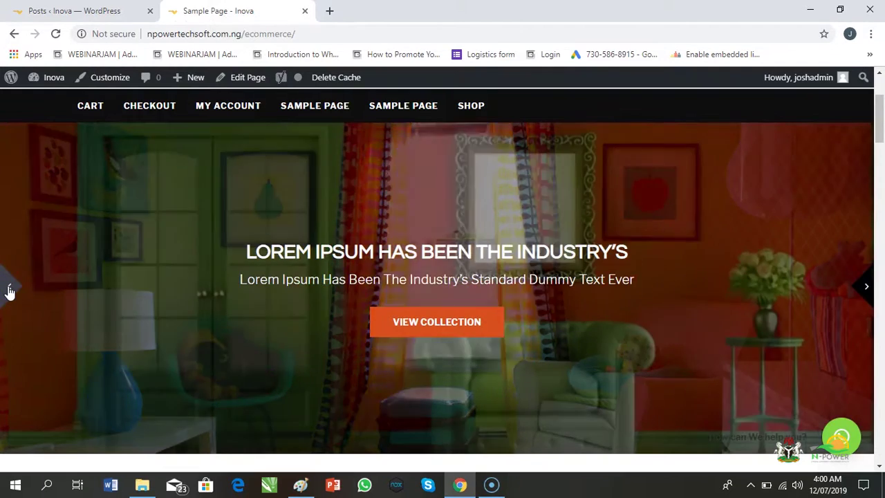
{"action": "left_click", "coordinate": [9, 289]}
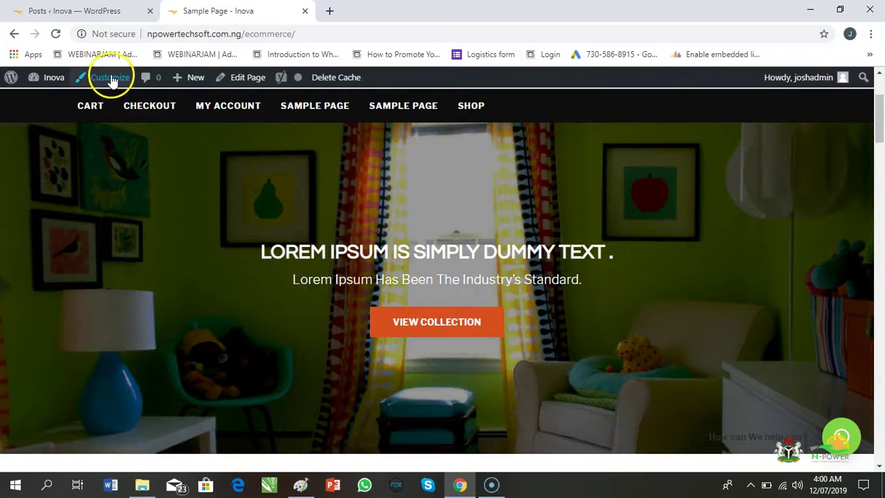
{"action": "left_click", "coordinate": [83, 12]}
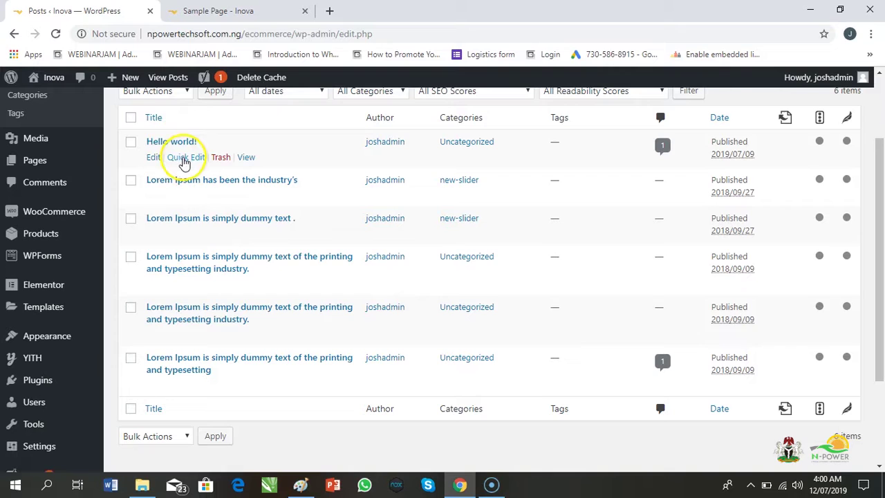
Step: Open the post "Lorem Ipsum has been the industry's" for full editing
{"action": "left_click", "coordinate": [184, 158]}
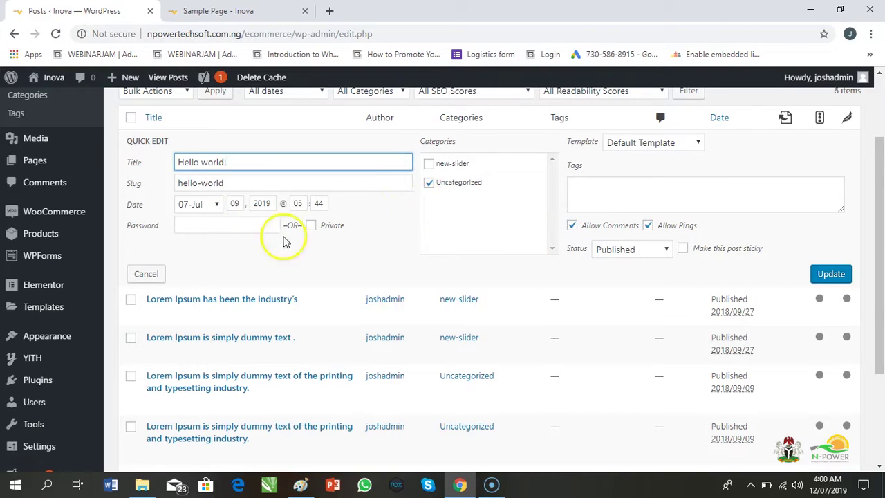
{"action": "left_click", "coordinate": [149, 274]}
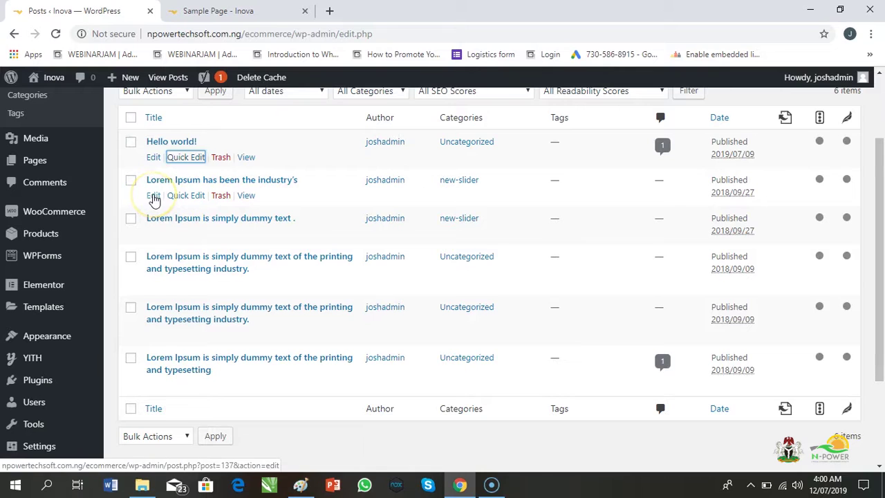
{"action": "left_click", "coordinate": [153, 196]}
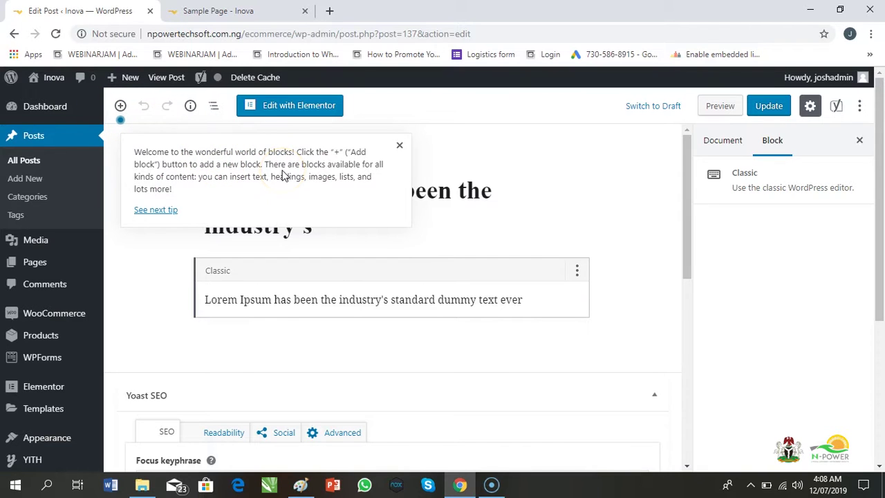
{"action": "scroll", "coordinate": [692, 210], "scroll_direction": "down", "scroll_amount": 1}
{"action": "scroll", "coordinate": [691, 213], "scroll_direction": "up", "scroll_amount": 1}
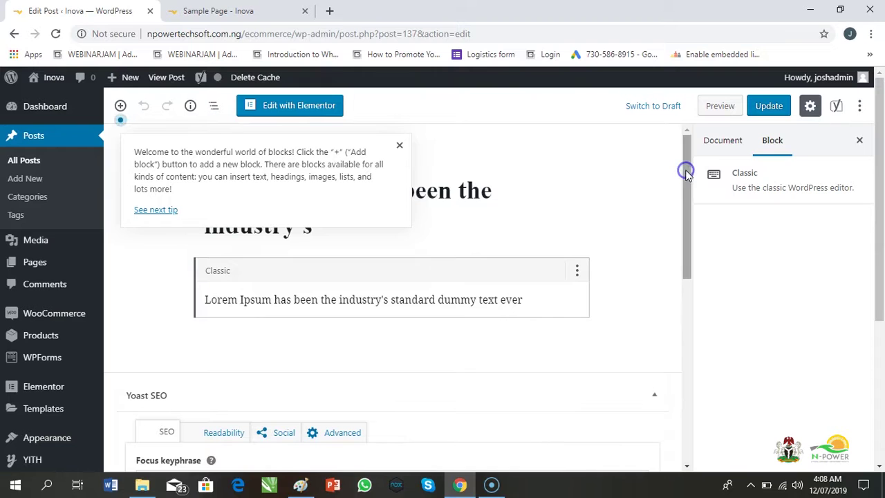
Step: Show the post's document settings and expand its Featured Image section
{"action": "left_click", "coordinate": [722, 142]}
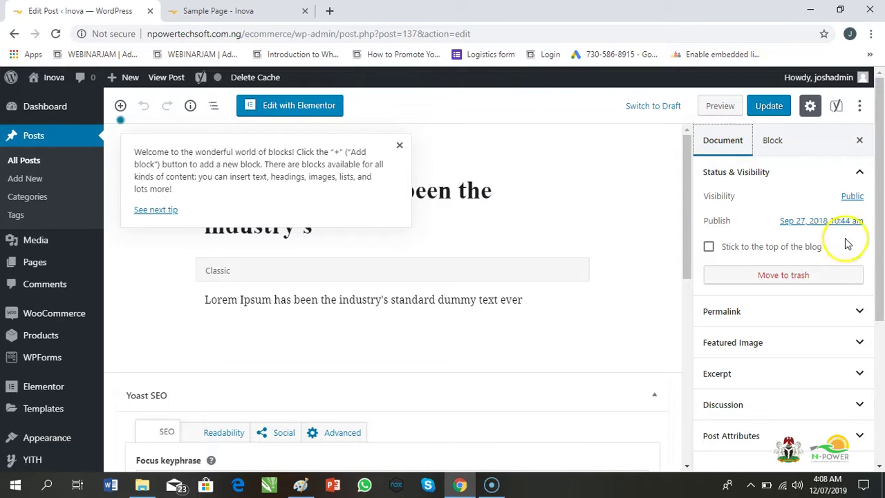
{"action": "left_click_drag", "start_coordinate": [880, 239], "coordinate": [879, 257]}
{"action": "left_click", "coordinate": [857, 342]}
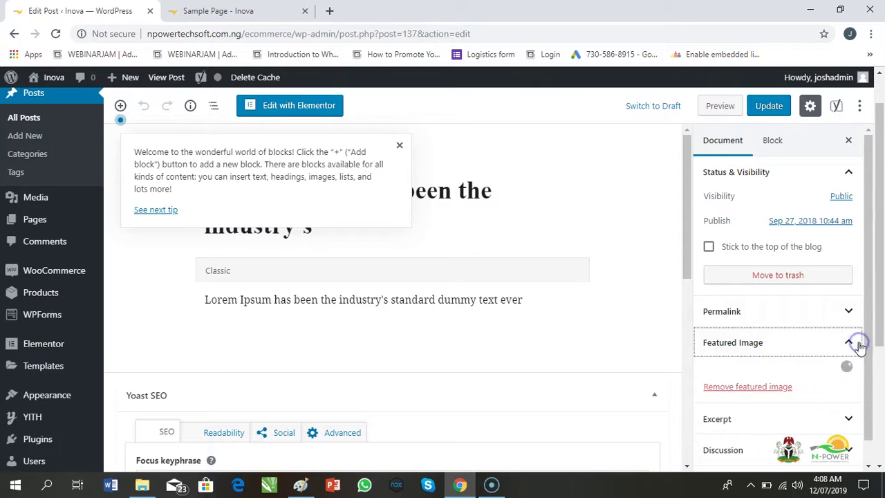
{"action": "mouse_move", "coordinate": [879, 311]}
{"action": "left_mouse_down"}
{"action": "mouse_move", "coordinate": [876, 380]}
{"action": "mouse_move", "coordinate": [877, 294]}
{"action": "left_mouse_up"}
{"action": "scroll", "coordinate": [871, 296], "scroll_direction": "down", "scroll_amount": 1}
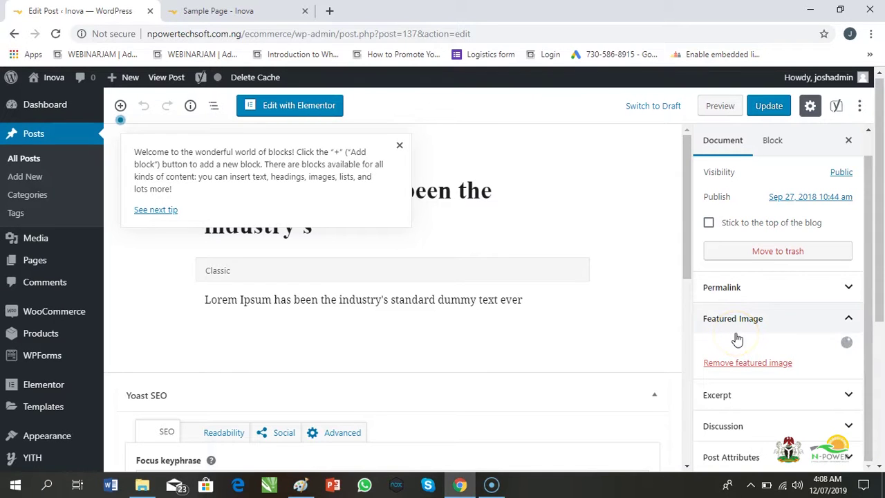
Step: Check the slide on the homepage, look through the post's settings, and preview the post to examine its featured image
{"action": "left_click", "coordinate": [234, 14]}
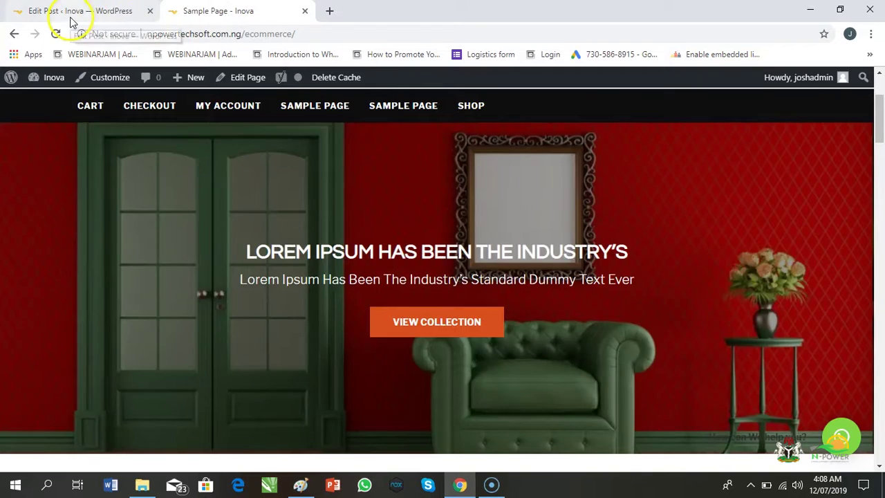
{"action": "left_click", "coordinate": [72, 16]}
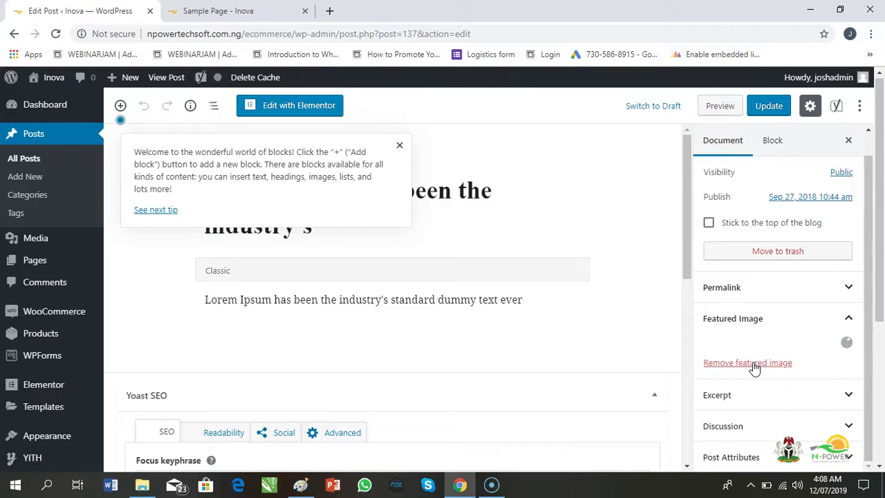
{"action": "left_click_drag", "start_coordinate": [688, 267], "coordinate": [685, 326]}
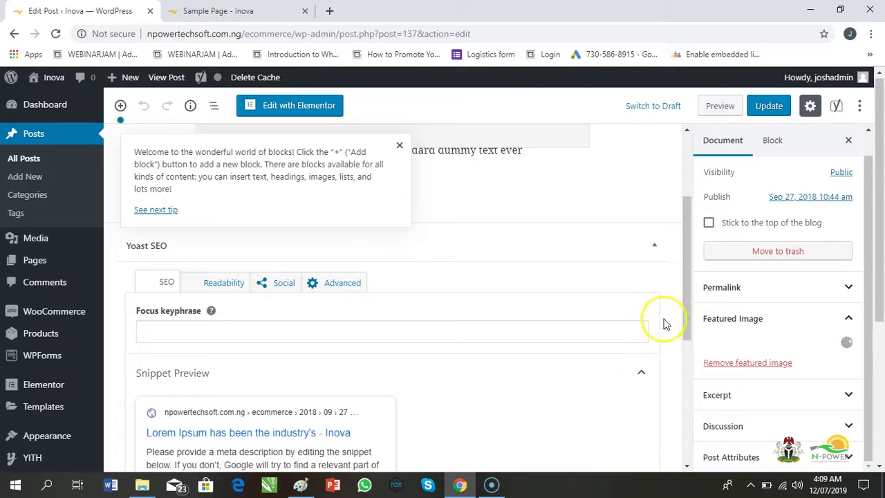
{"action": "left_click_drag", "start_coordinate": [687, 305], "coordinate": [686, 432]}
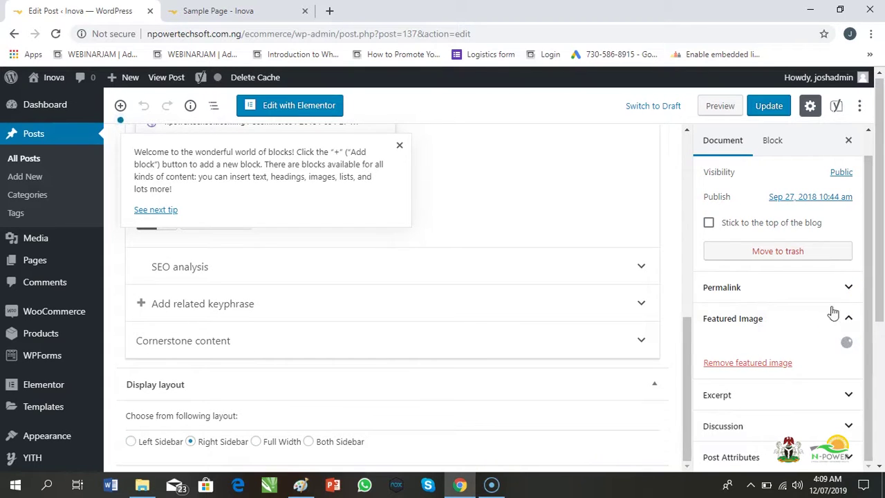
{"action": "left_click", "coordinate": [721, 110]}
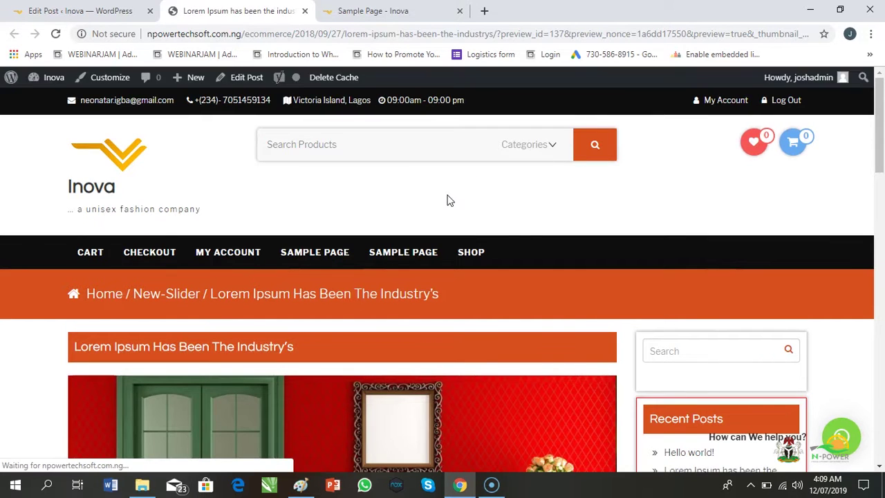
{"action": "scroll", "coordinate": [447, 201], "scroll_direction": "down", "scroll_amount": 4}
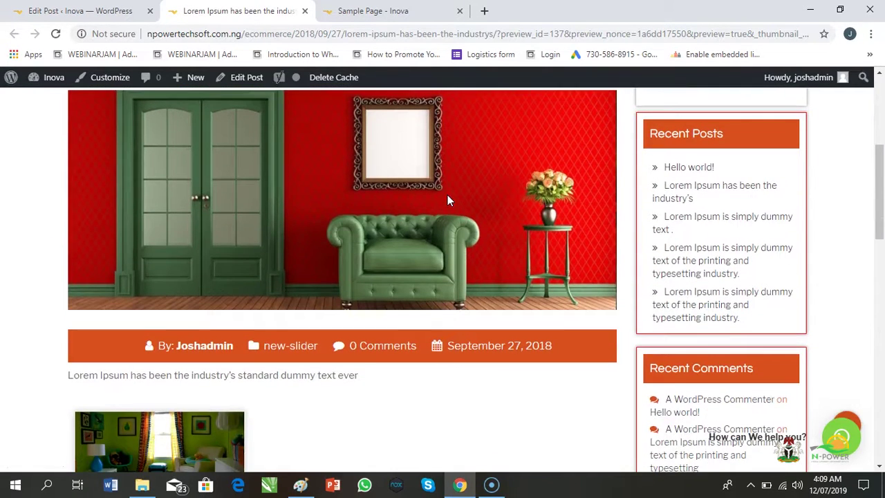
{"action": "scroll", "coordinate": [448, 200], "scroll_direction": "up", "scroll_amount": 1}
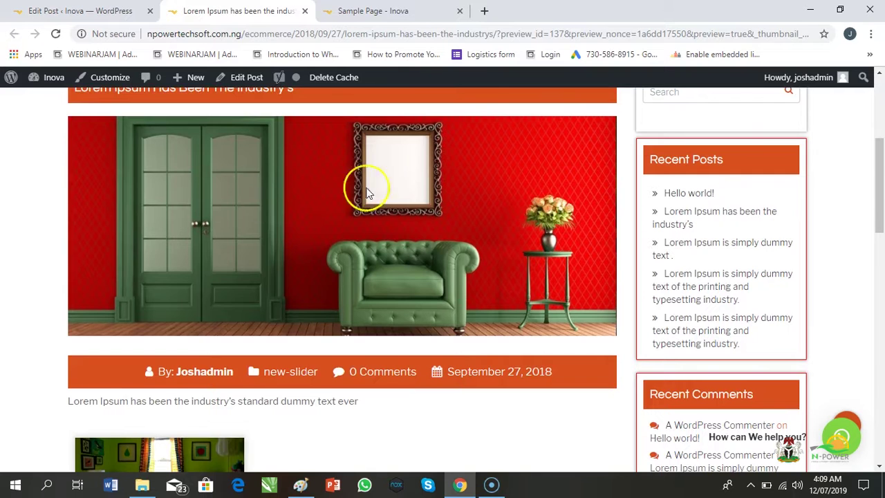
Step: Reload the post's editor and begin replacing its featured image with a file uploaded from the computer
{"action": "left_click", "coordinate": [107, 14]}
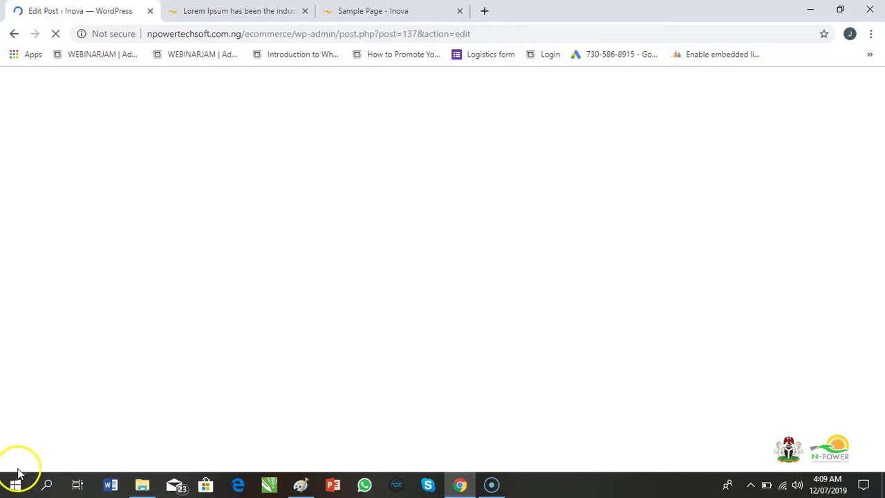
{"action": "left_click_drag", "start_coordinate": [872, 239], "coordinate": [876, 312]}
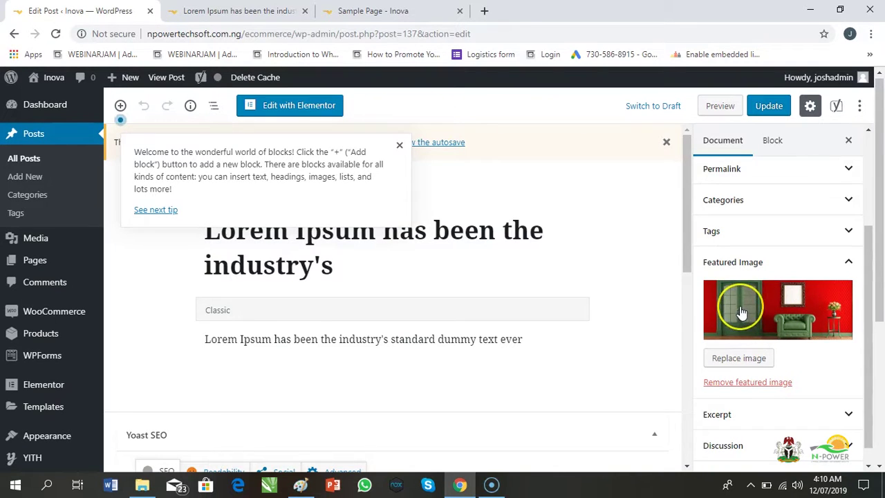
{"action": "left_click", "coordinate": [740, 358]}
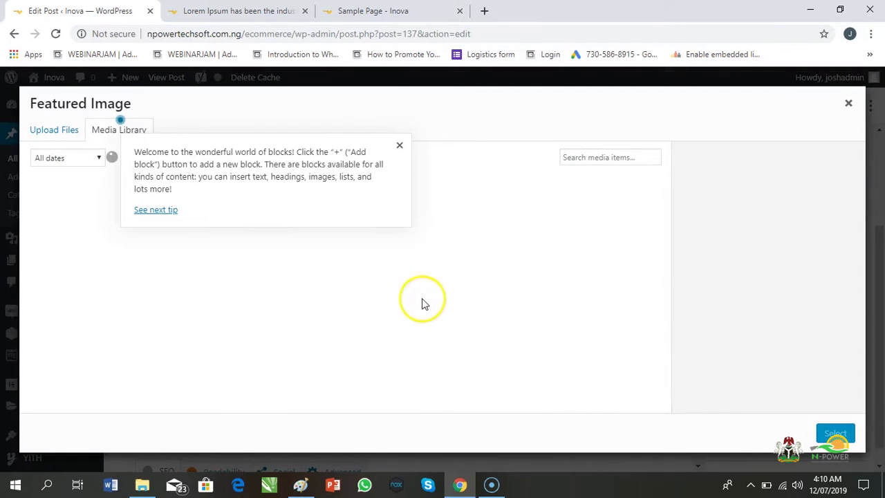
{"action": "left_click", "coordinate": [59, 133]}
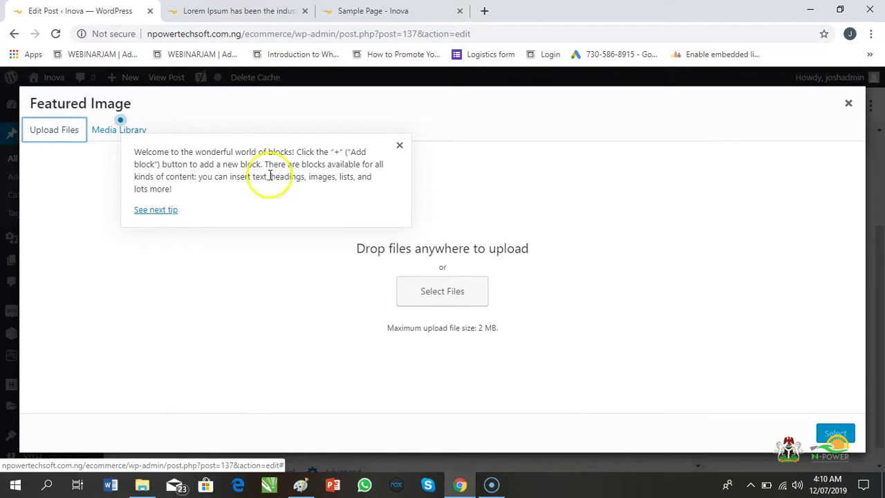
{"action": "left_click", "coordinate": [444, 303]}
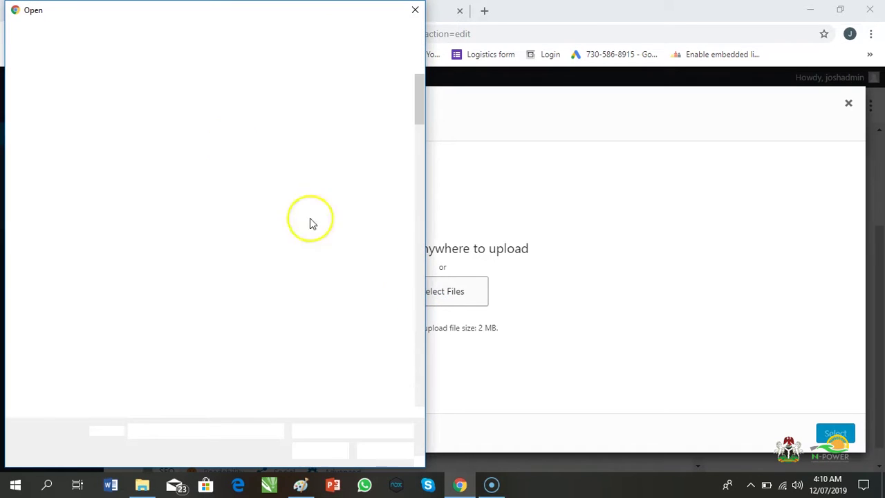
Step: Upload the image "Inova slider 2" from the website content folder to the media library
{"action": "left_click", "coordinate": [247, 174]}
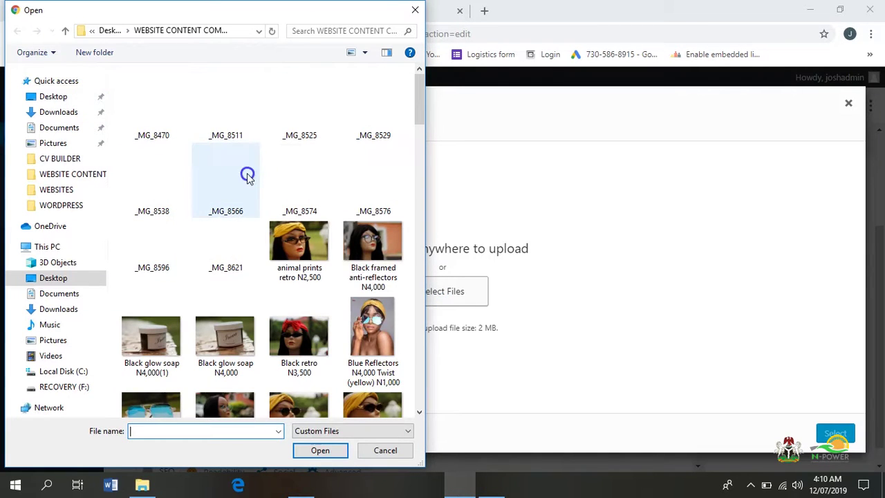
{"action": "key", "text": "Up"}
{"action": "key", "text": "Down"}
{"action": "key", "text": "Down"}
{"action": "key", "text": "Down"}
{"action": "key", "text": "Down"}
{"action": "key", "text": "Down"}
{"action": "key", "text": "Down"}
{"action": "key", "text": "Down"}
{"action": "key", "text": "Down"}
{"action": "key", "text": "Down"}
{"action": "key", "text": "Down"}
{"action": "key", "text": "Down"}
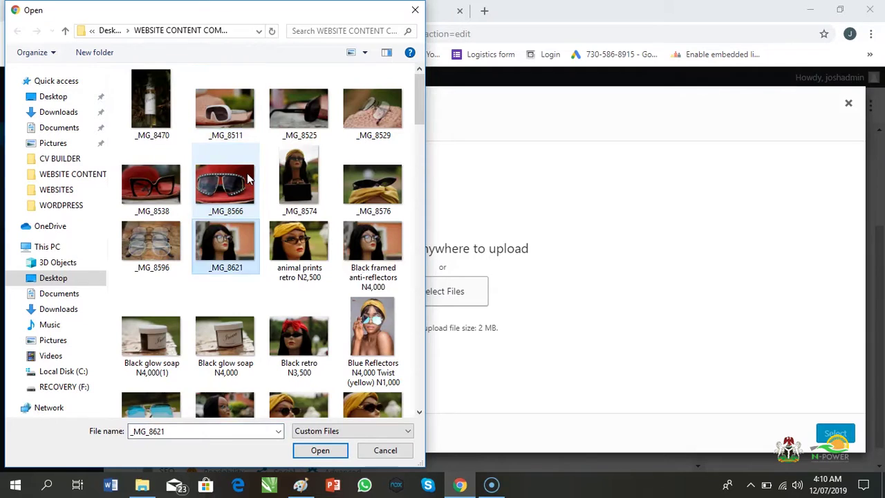
{"action": "key", "text": "Down"}
{"action": "key", "text": "Down"}
{"action": "key", "text": "Down"}
{"action": "key", "text": "Down"}
{"action": "key", "text": "Down"}
{"action": "key", "text": "Down"}
{"action": "key", "text": "Down"}
{"action": "key", "text": "Down"}
{"action": "key", "text": "Down"}
{"action": "key", "text": "Down"}
{"action": "key", "text": "Down"}
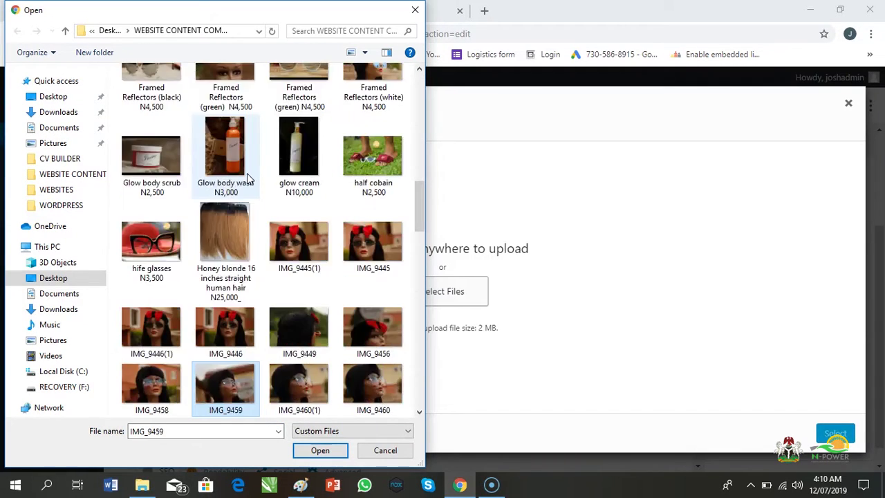
{"action": "key", "text": "Down"}
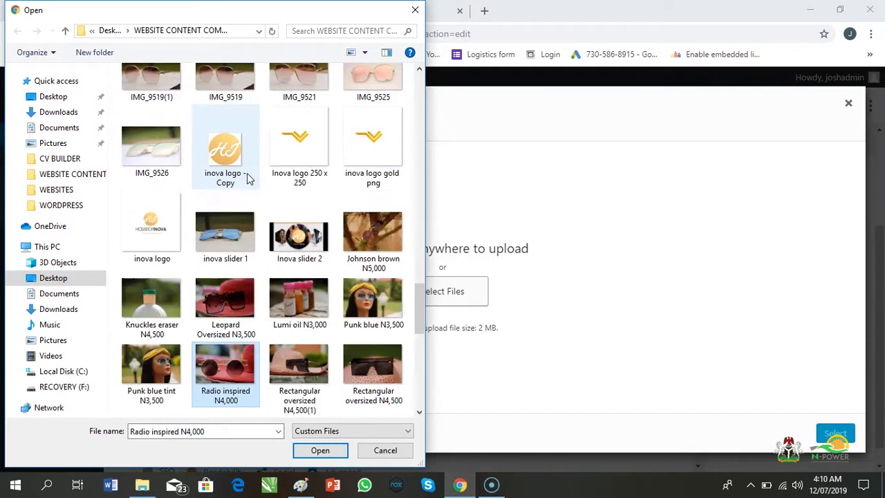
{"action": "key", "text": "Up"}
{"action": "key", "text": "Up"}
{"action": "key", "text": "Right"}
{"action": "key", "text": "Return"}
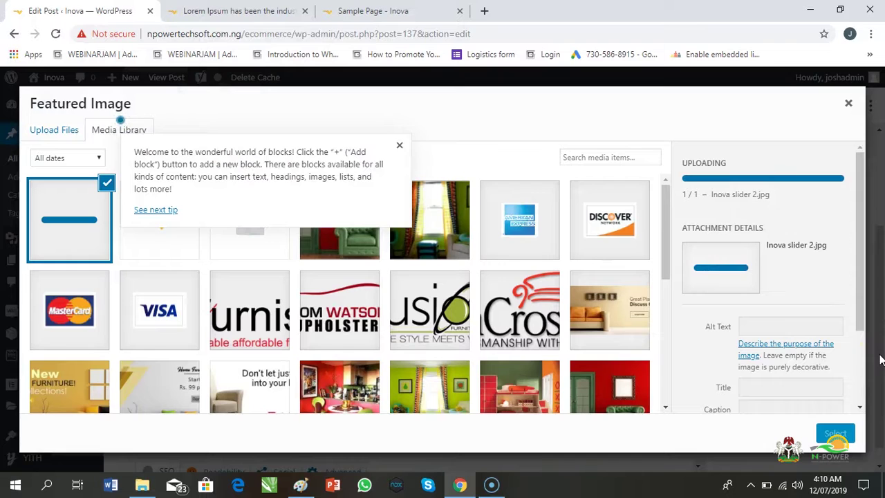
Step: Set the uploaded "Inova slider 2" image as the post's featured image and update the post
{"action": "left_click", "coordinate": [835, 433]}
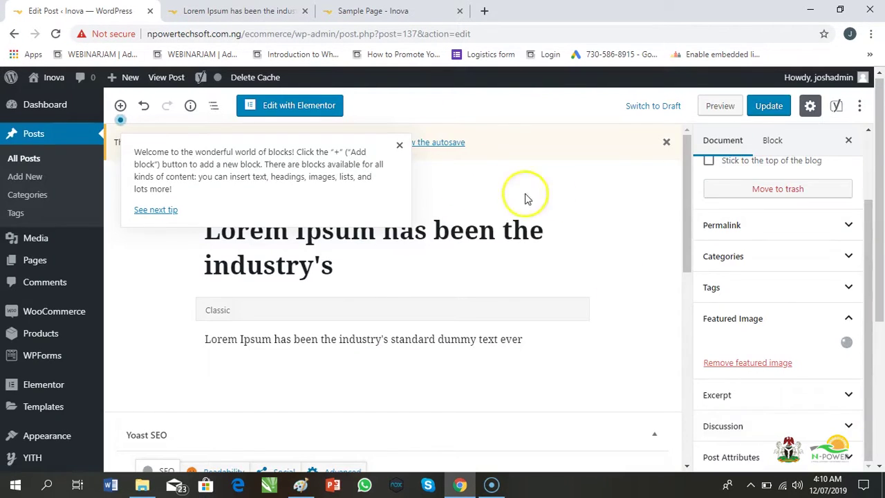
{"action": "left_click", "coordinate": [768, 107]}
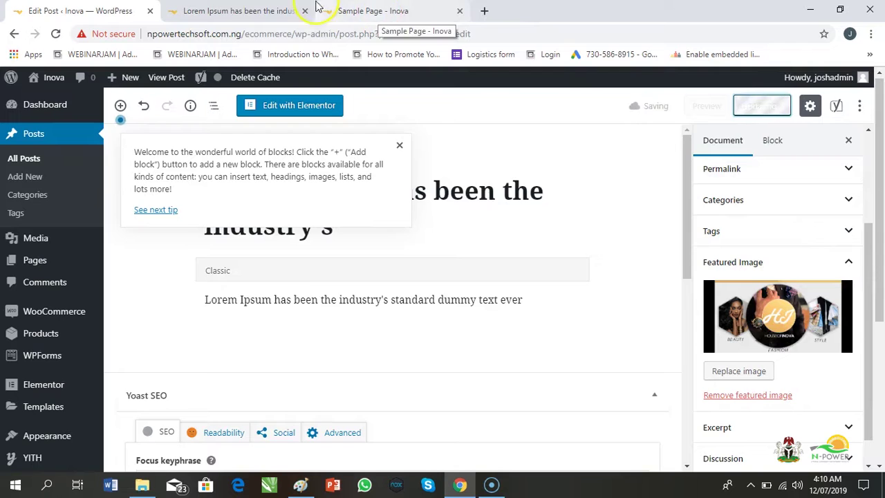
Step: Close the post preview and check the replaced slide image on the homepage slider
{"action": "left_click", "coordinate": [231, 9]}
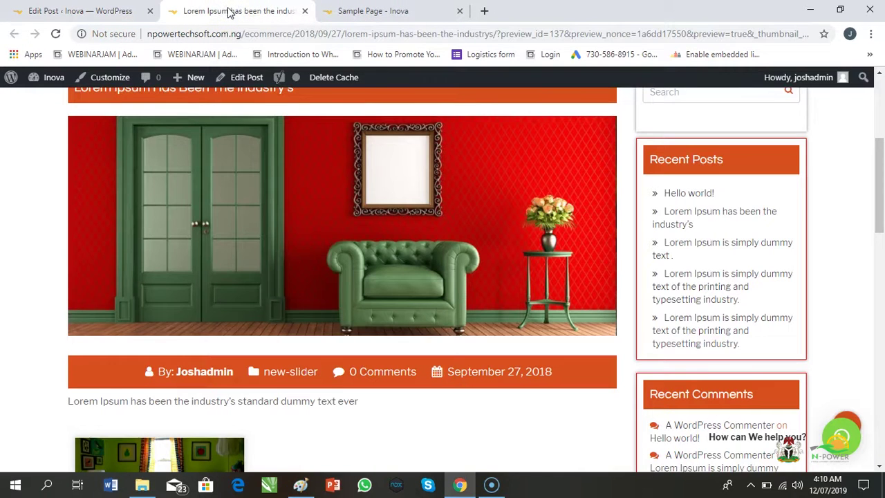
{"action": "left_click", "coordinate": [401, 201]}
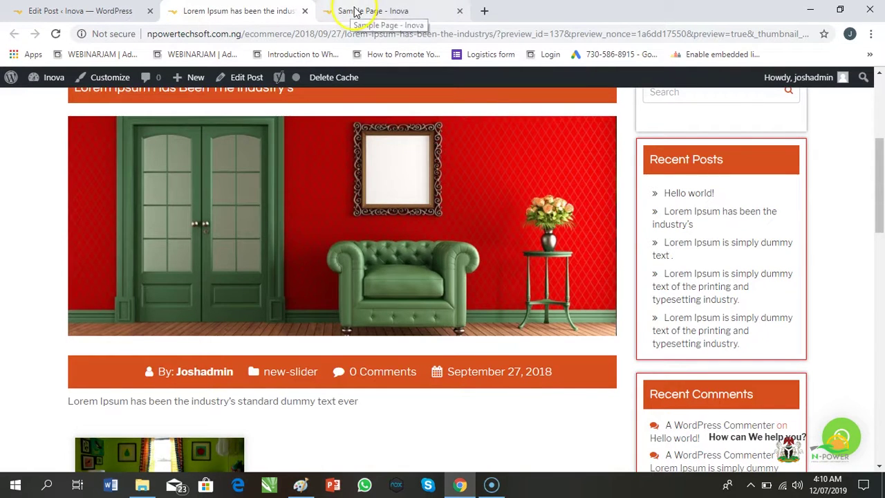
{"action": "left_click", "coordinate": [355, 11]}
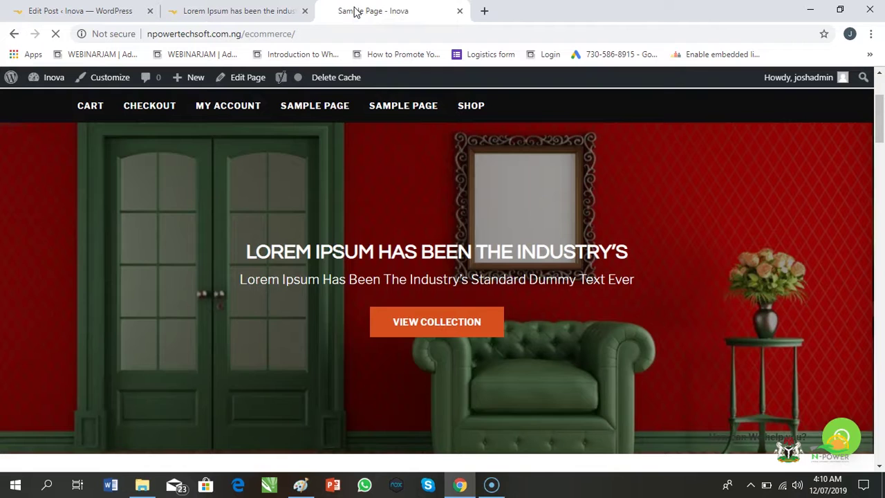
{"action": "left_click", "coordinate": [304, 11]}
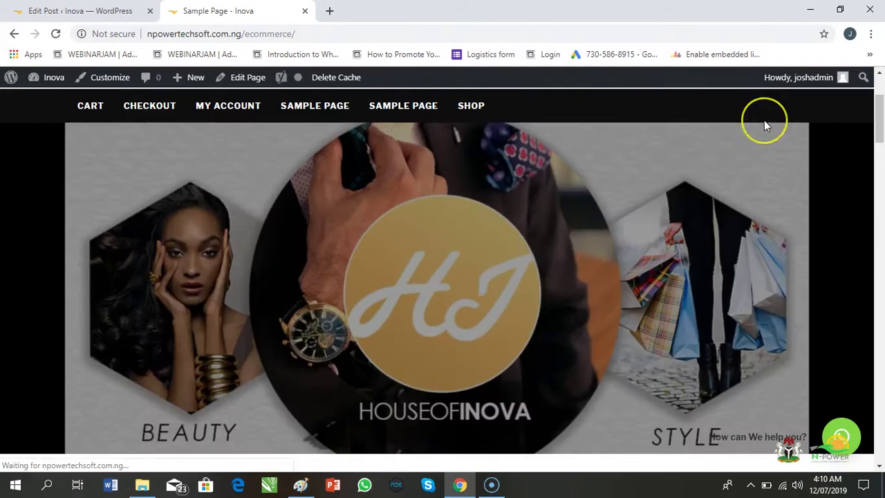
{"action": "mouse_move", "coordinate": [883, 132]}
{"action": "left_mouse_down"}
{"action": "mouse_move", "coordinate": [882, 143]}
{"action": "mouse_move", "coordinate": [882, 135]}
{"action": "left_mouse_up"}
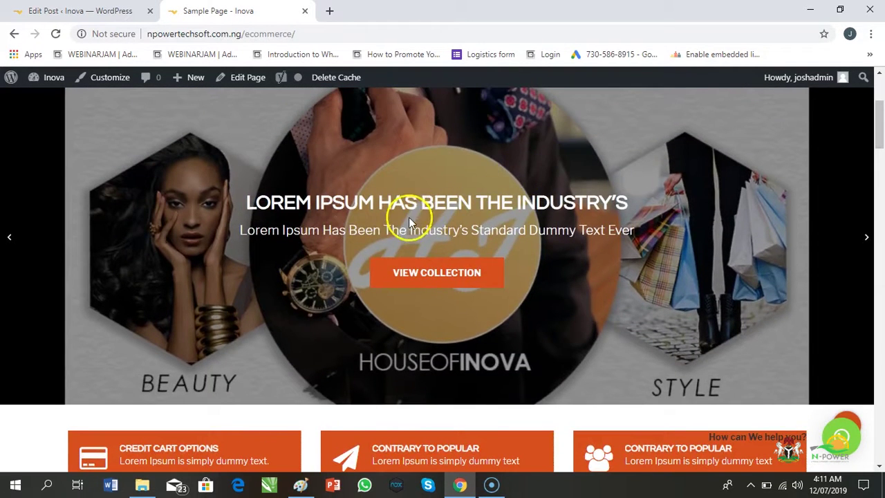
Step: Return to the post's editor and replace its title with "One Stop Unisex Store"
{"action": "left_click", "coordinate": [82, 11]}
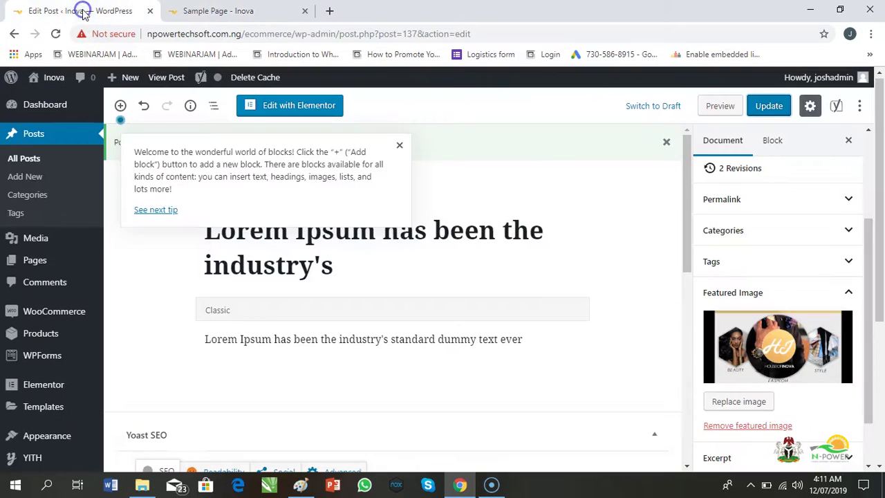
{"action": "left_click", "coordinate": [405, 254]}
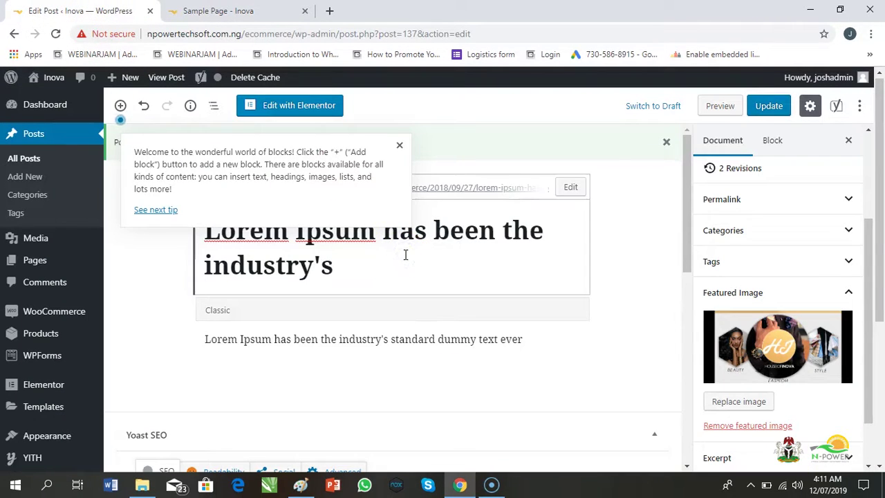
{"action": "key", "text": "ctrl+a"}
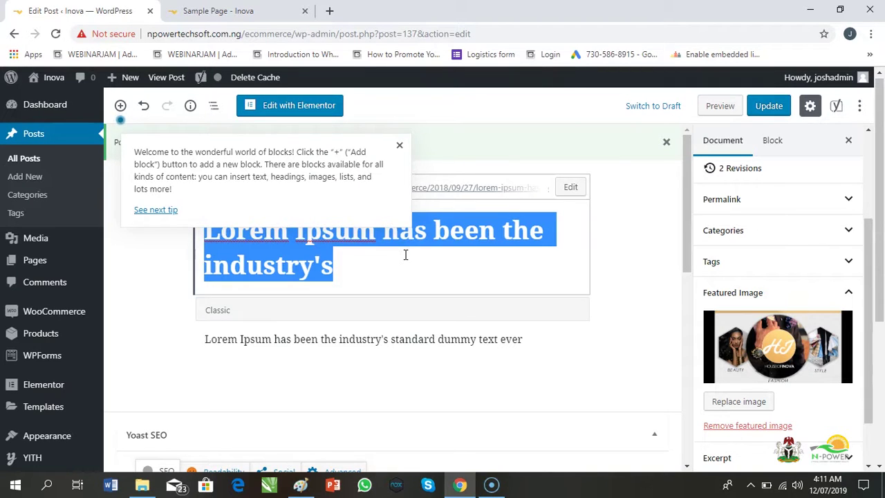
{"action": "type", "text": "Ul"}
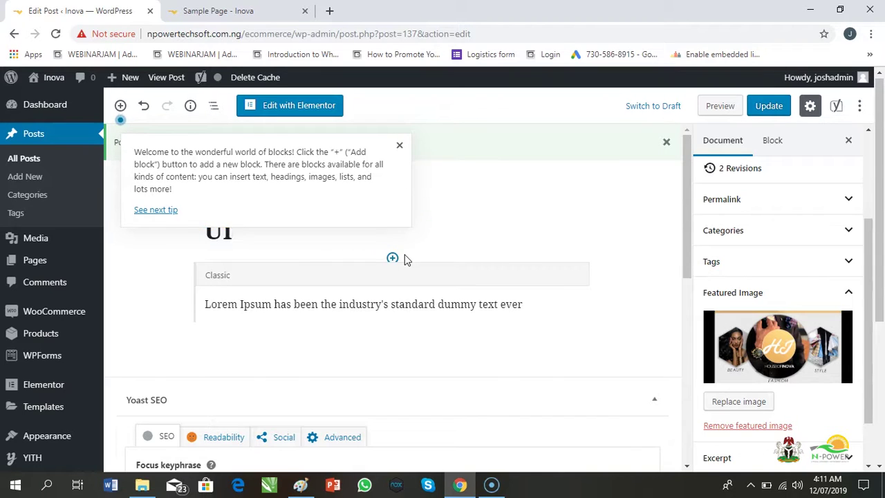
{"action": "type", "text": "nisex"}
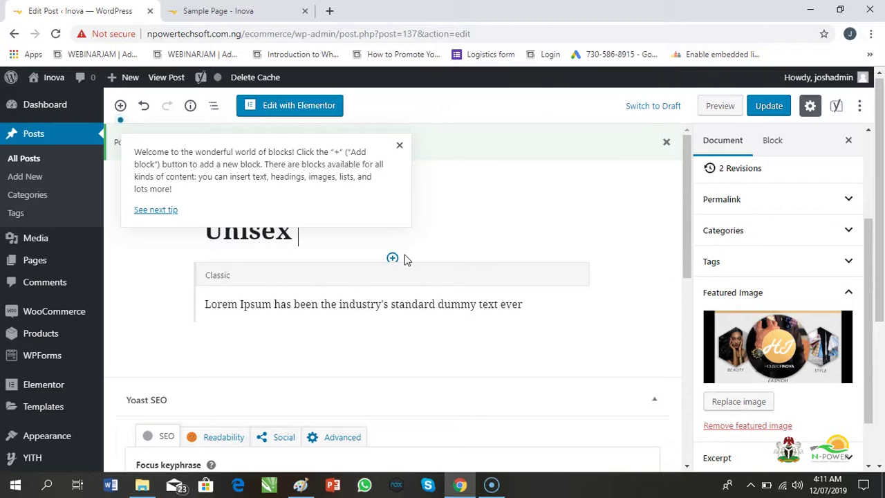
{"action": "type", "text": "On"}
{"action": "key", "text": "BackSpace"}
{"action": "type", "text": "e sto"}
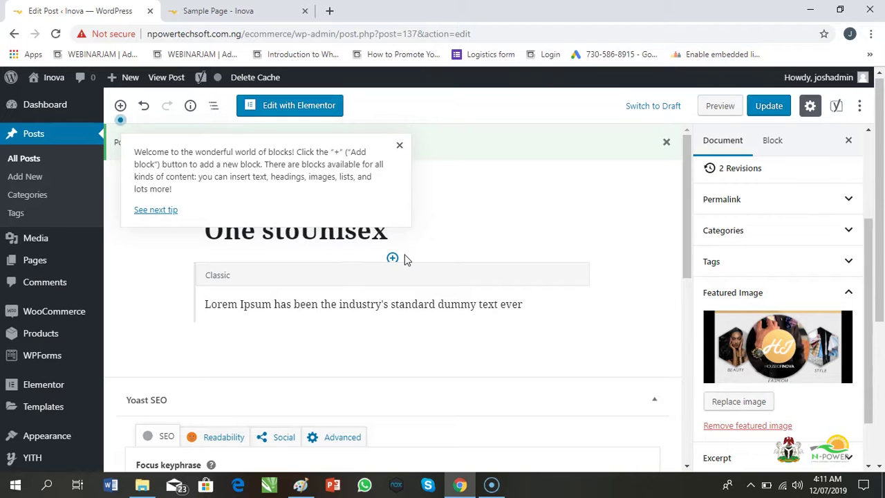
{"action": "key", "text": "BackSpace"}
{"action": "key", "text": "BackSpace"}
{"action": "key", "text": "BackSpace"}
{"action": "type", "text": "Stop Unisex "}
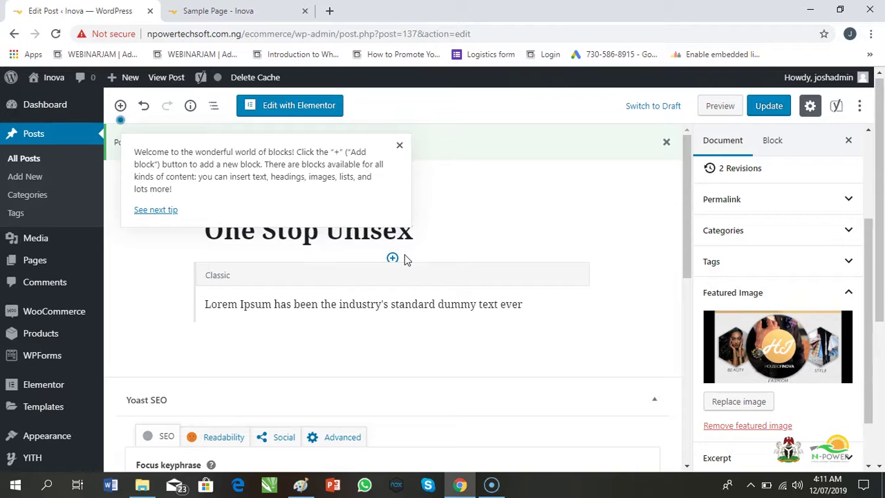
{"action": "type", "text": "Store"}
Step: Replace the post's body text with "local and foreign made ready to rock items"
{"action": "left_click", "coordinate": [405, 309]}
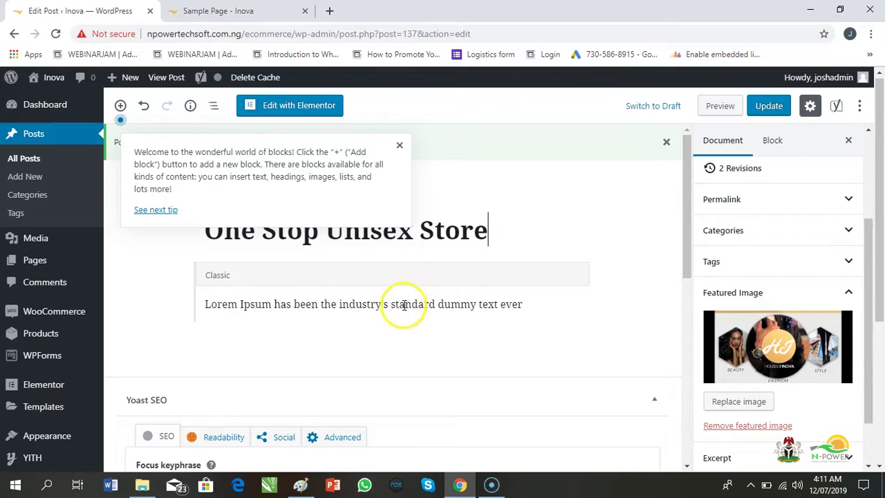
{"action": "key", "text": "ctrl+a"}
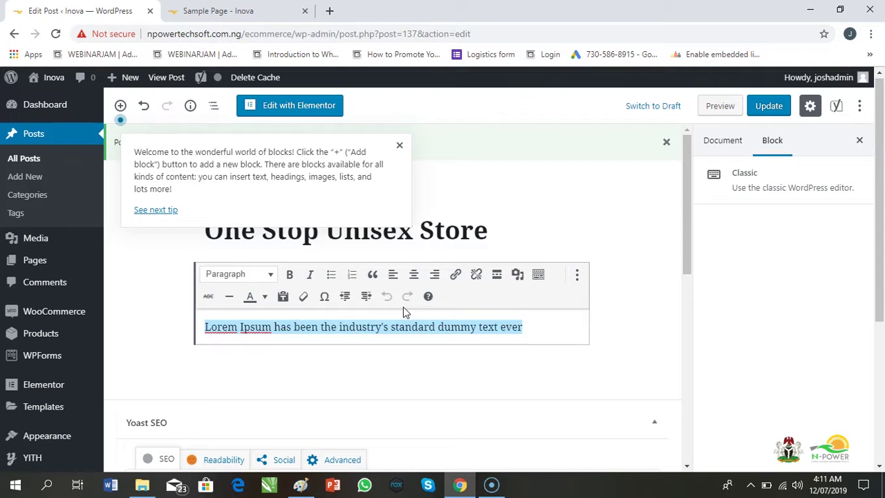
{"action": "type", "text": "lo"}
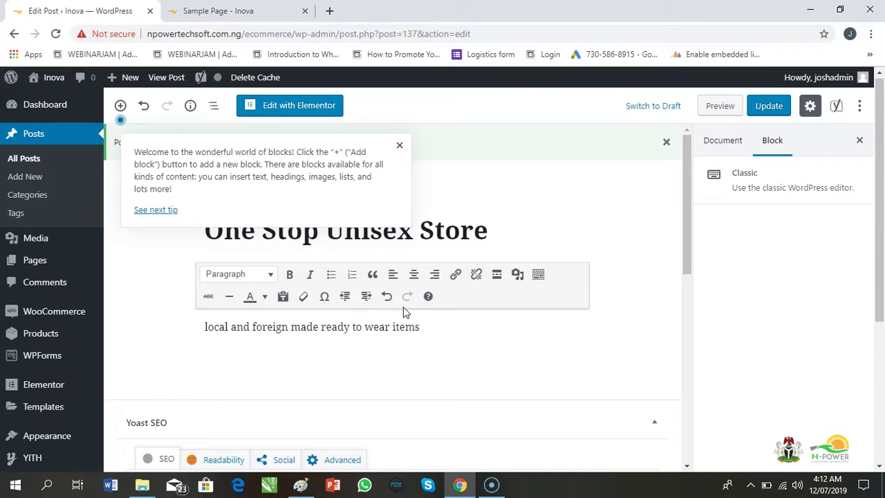
{"action": "key", "text": "Delete"}
{"action": "key", "text": "Delete"}
{"action": "key", "text": "Delete"}
{"action": "key", "text": "BackSpace"}
{"action": "key", "text": "BackSpace"}
{"action": "type", "text": "rock"}
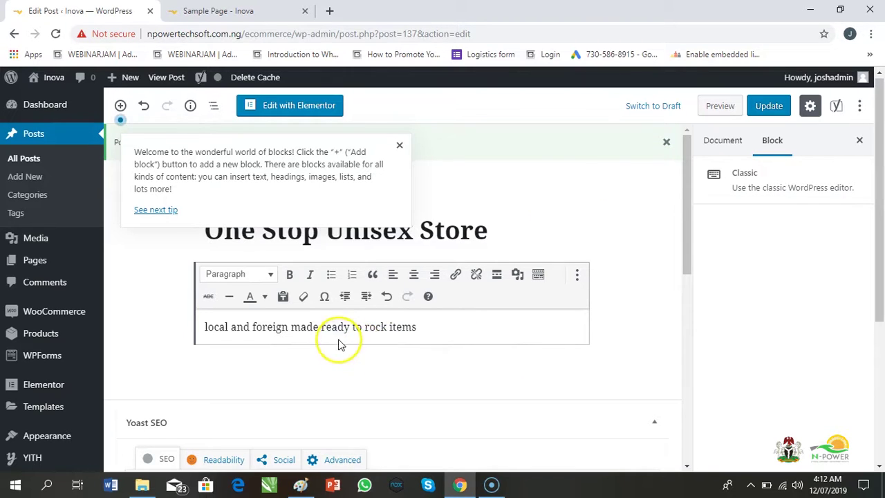
Step: Update the post and reload the homepage to check the slide's new title and text
{"action": "left_click", "coordinate": [768, 108]}
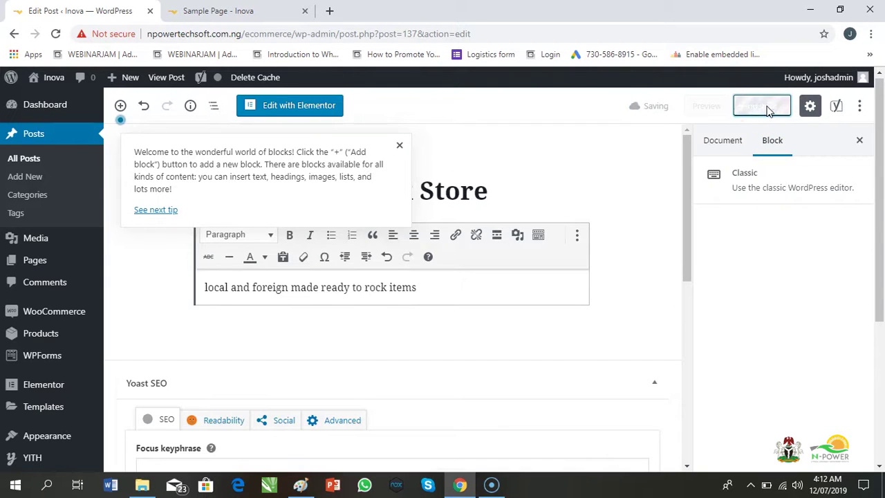
{"action": "left_click", "coordinate": [238, 13]}
{"action": "key", "text": "F5"}
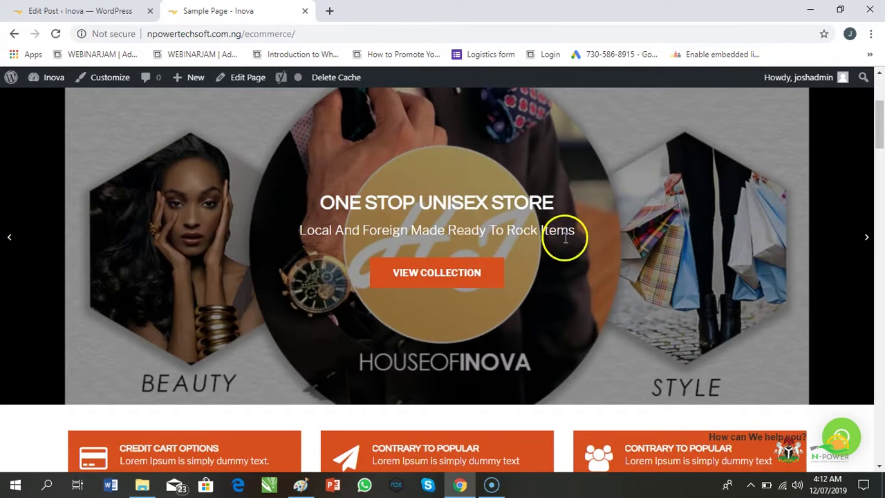
Step: Return to the editor and remove the word "made" so the body reads "local and foreign ready to rock items"
{"action": "left_click", "coordinate": [104, 10]}
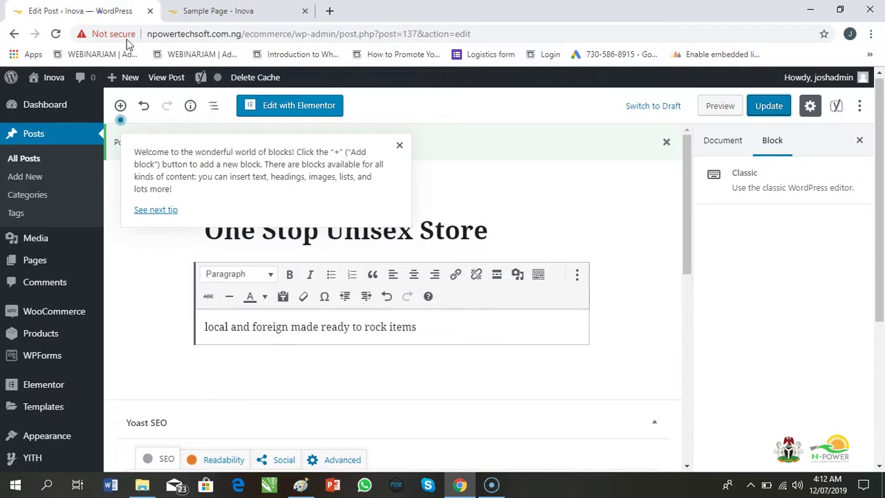
{"action": "left_click", "coordinate": [319, 328]}
{"action": "key", "text": "BackSpace"}
{"action": "key", "text": "BackSpace"}
{"action": "key", "text": "BackSpace"}
{"action": "key", "text": "BackSpace"}
{"action": "key", "text": "BackSpace"}
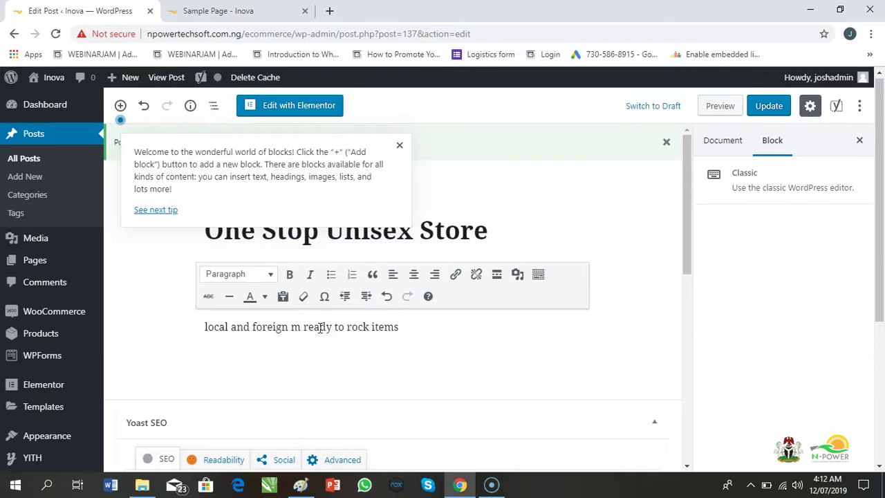
{"action": "left_click", "coordinate": [751, 198]}
{"action": "left_click", "coordinate": [712, 173]}
{"action": "left_click", "coordinate": [540, 232]}
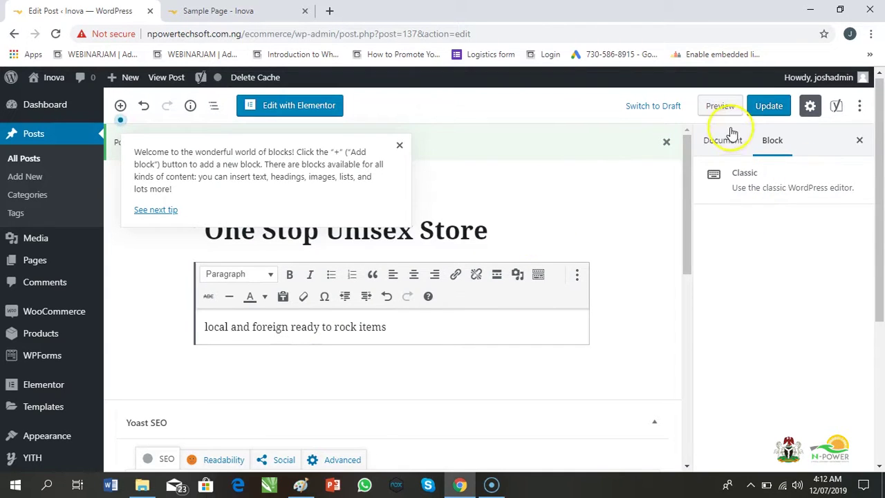
Step: Save the shortened body text and refresh the homepage to look at the slider again
{"action": "left_click", "coordinate": [759, 109]}
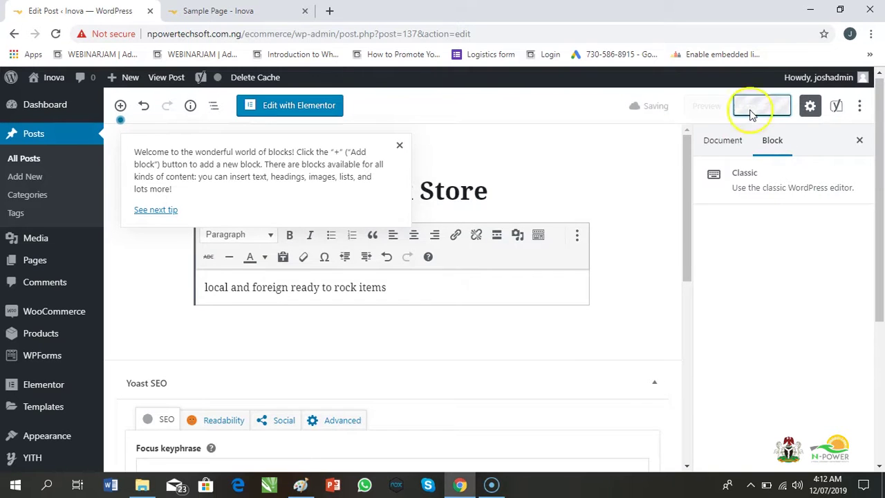
{"action": "left_click", "coordinate": [245, 11]}
{"action": "key", "text": "F5"}
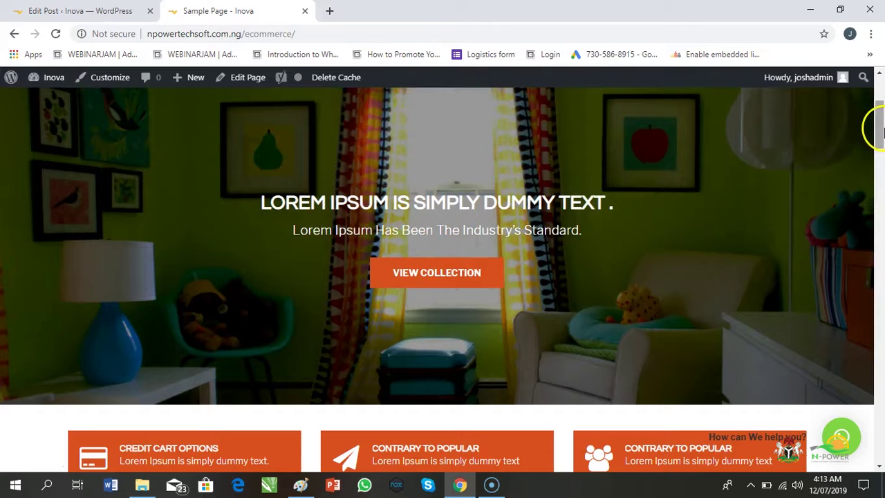
Step: Go back to the list of all posts and open the new-slider post "Lorem Ipsum is simply dummy text ." for editing
{"action": "left_click", "coordinate": [76, 10]}
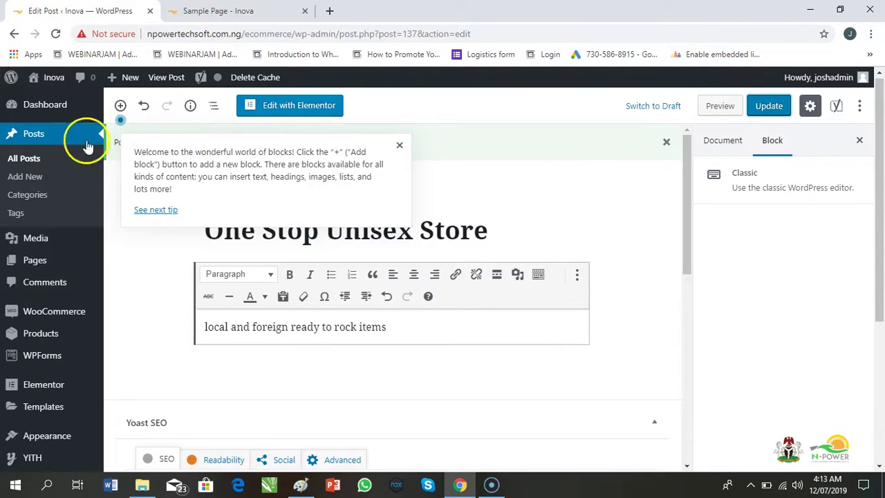
{"action": "left_click", "coordinate": [31, 163]}
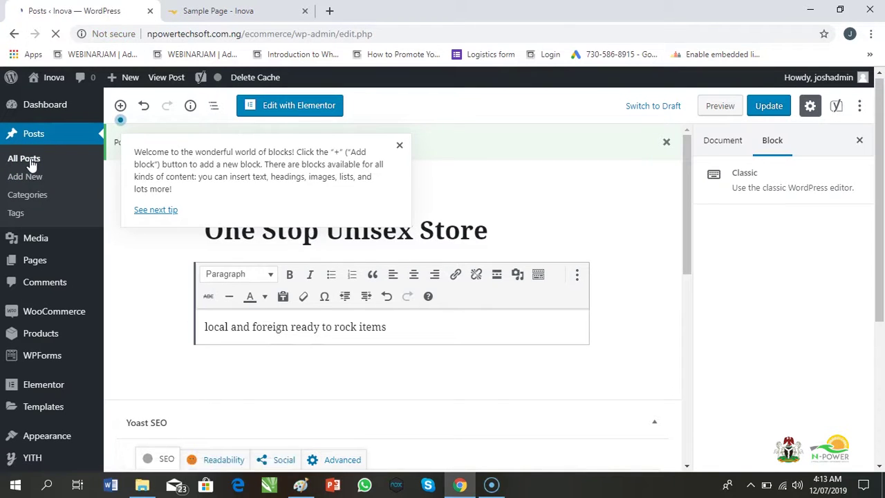
{"action": "left_click", "coordinate": [63, 161]}
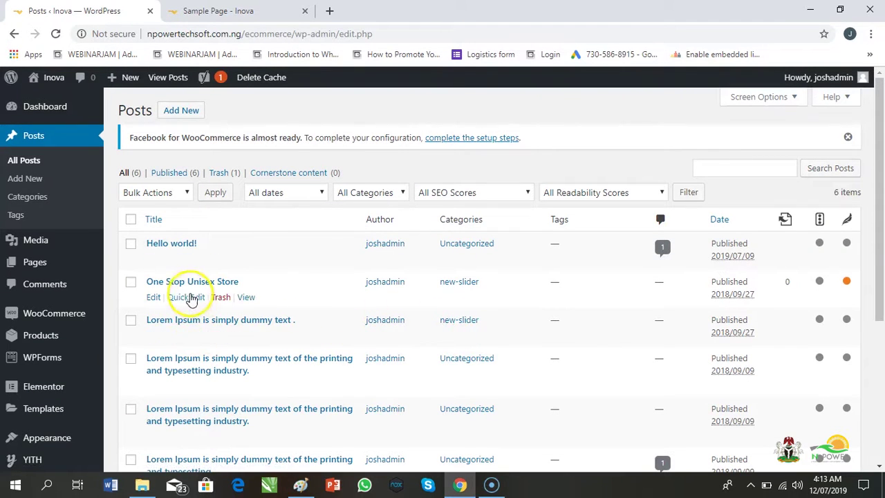
{"action": "left_click", "coordinate": [154, 338]}
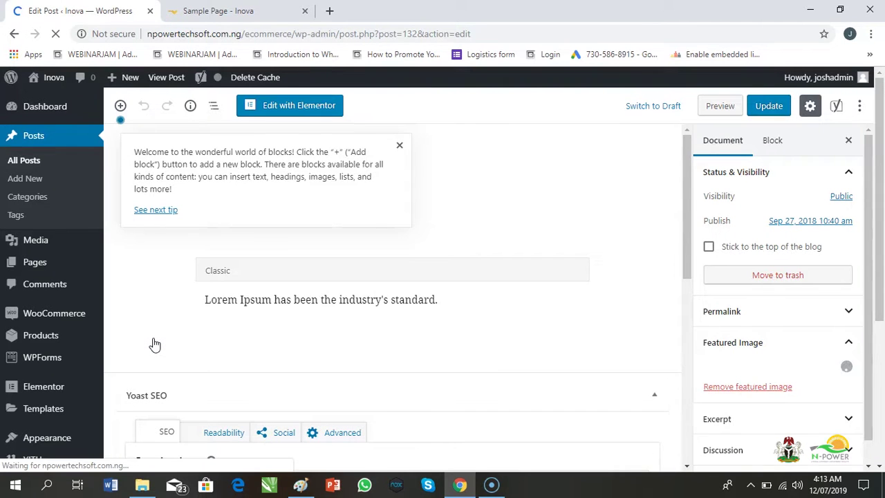
Step: Clear the entire title of the post
{"action": "left_click", "coordinate": [450, 240]}
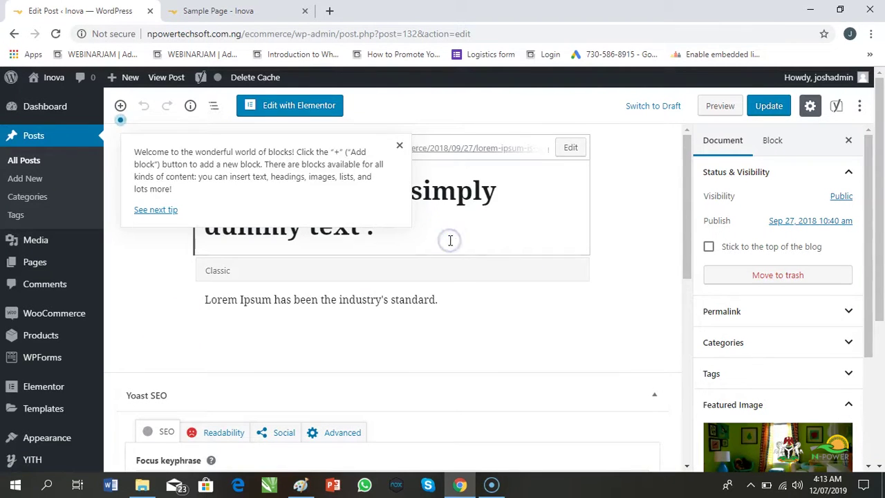
{"action": "type", "text": "a"}
{"action": "key", "text": "ctrl+a"}
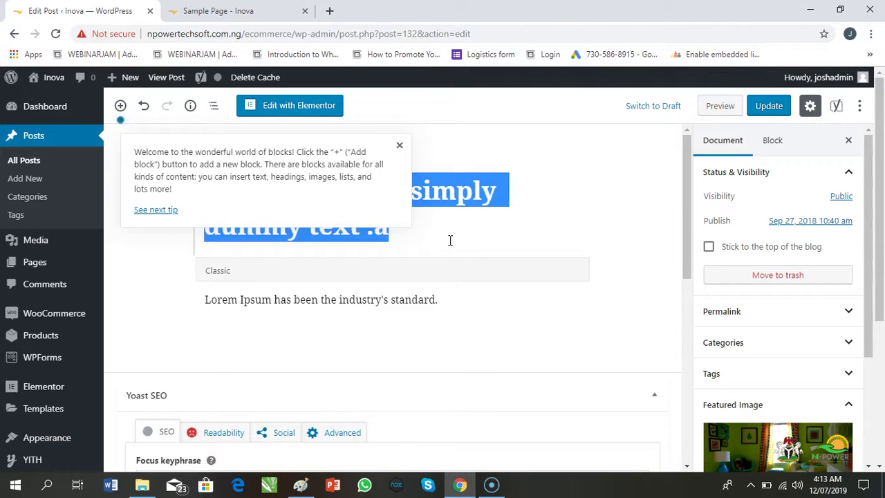
{"action": "key", "text": "BackSpace"}
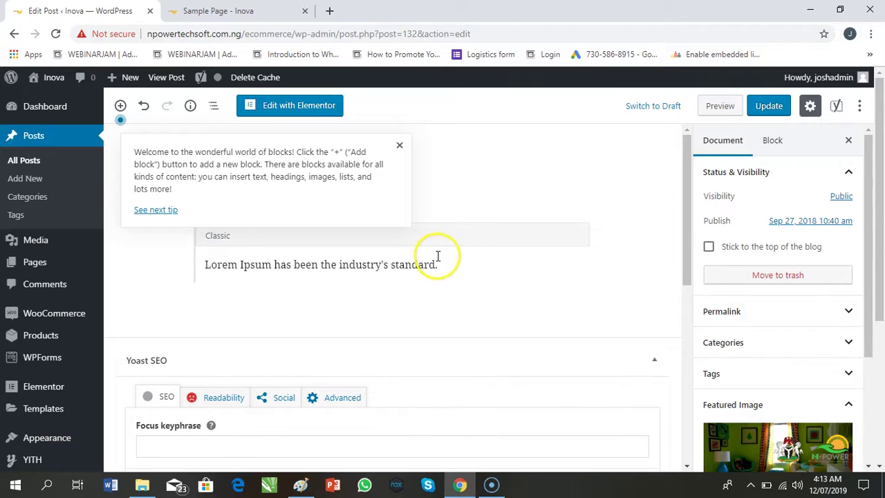
Step: Replace the post's body text with "Best Online Fashion Store by Business Day Awards"
{"action": "left_click", "coordinate": [438, 257]}
{"action": "key", "text": "ctrl+a"}
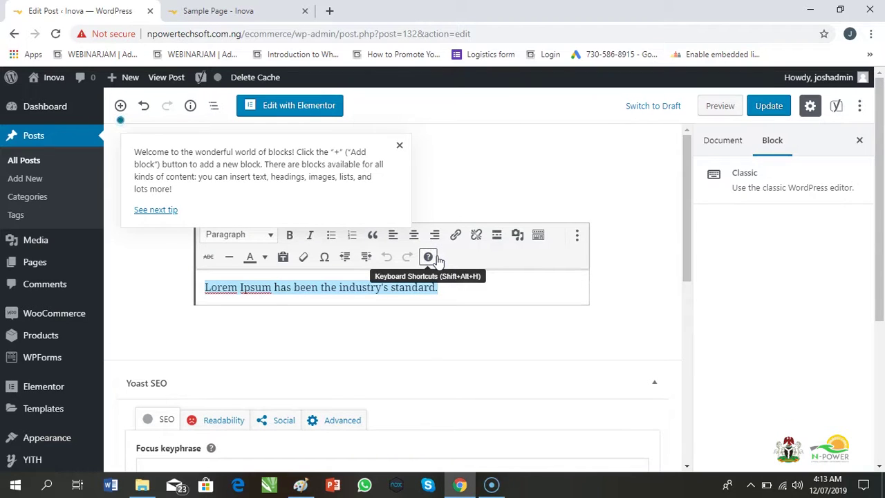
{"action": "type", "text": "Besgt"}
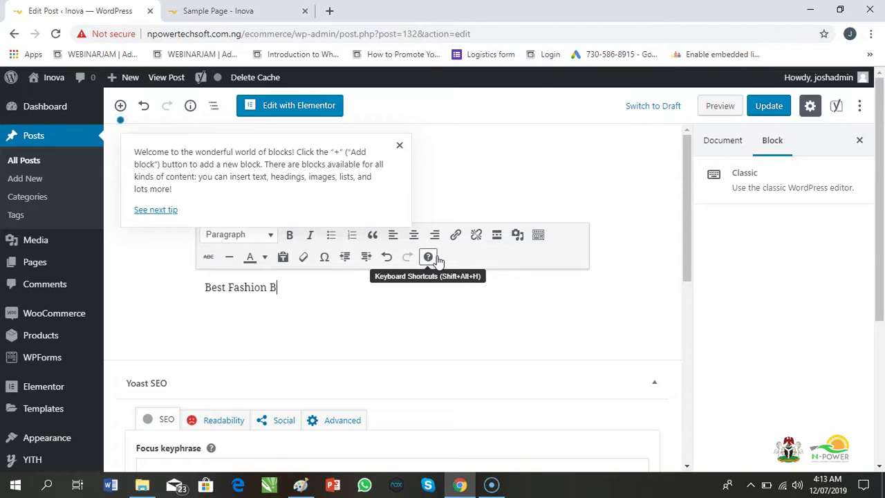
{"action": "type", "text": "Online"}
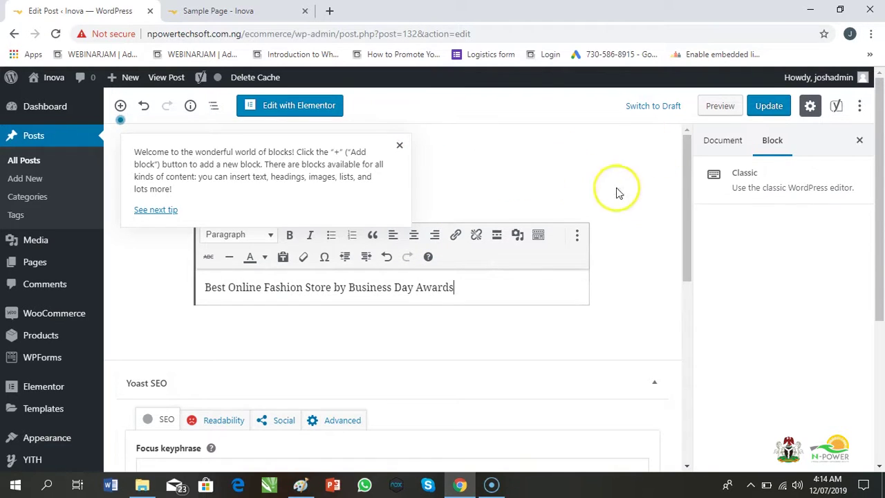
Step: Replace the post's featured image by uploading the file "hife glasses N3,500" and selecting it
{"action": "left_click", "coordinate": [719, 145]}
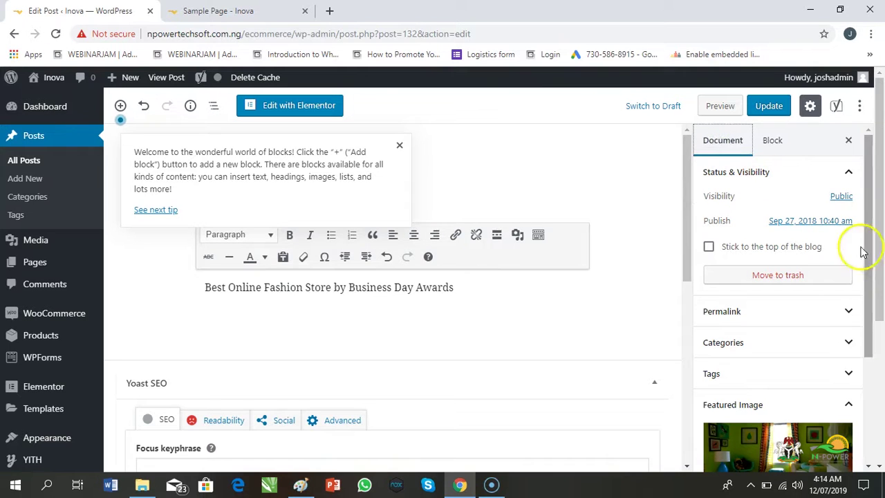
{"action": "left_click_drag", "start_coordinate": [869, 256], "coordinate": [864, 367]}
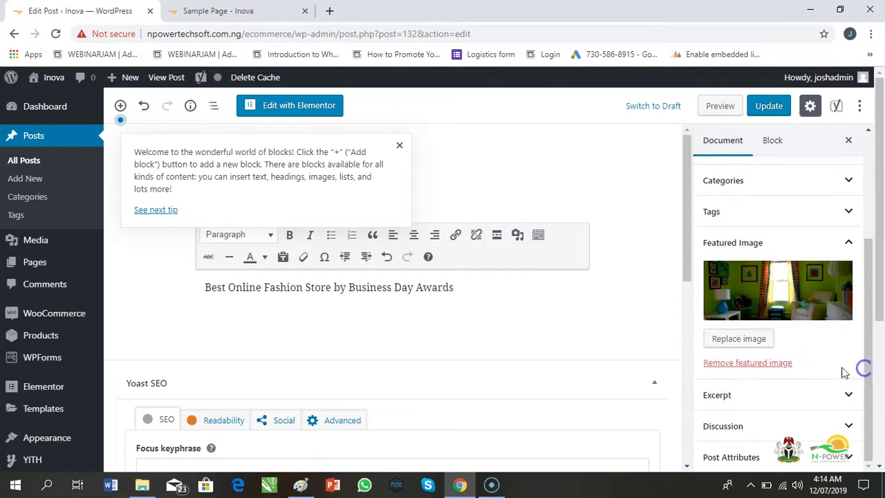
{"action": "left_click", "coordinate": [738, 339]}
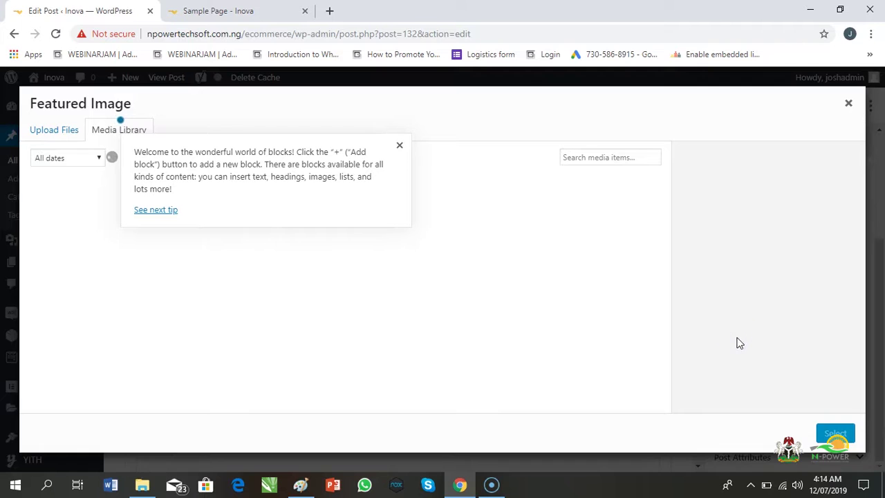
{"action": "left_click", "coordinate": [43, 139]}
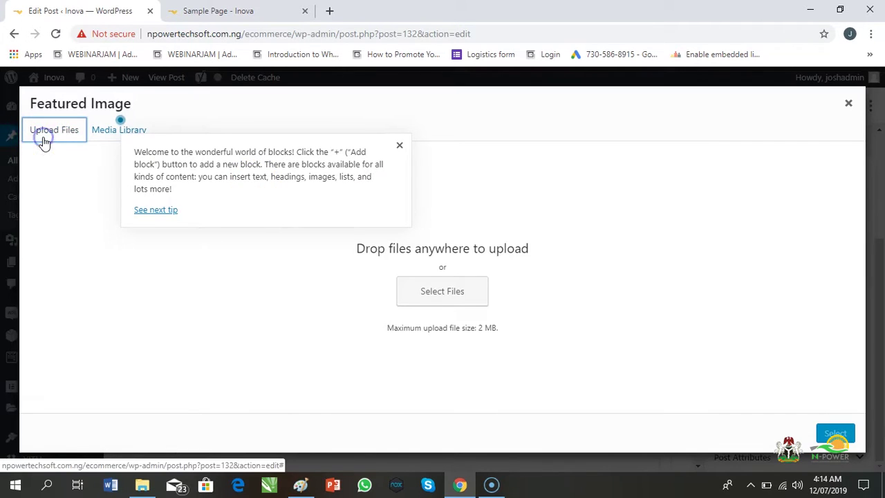
{"action": "left_click", "coordinate": [459, 296]}
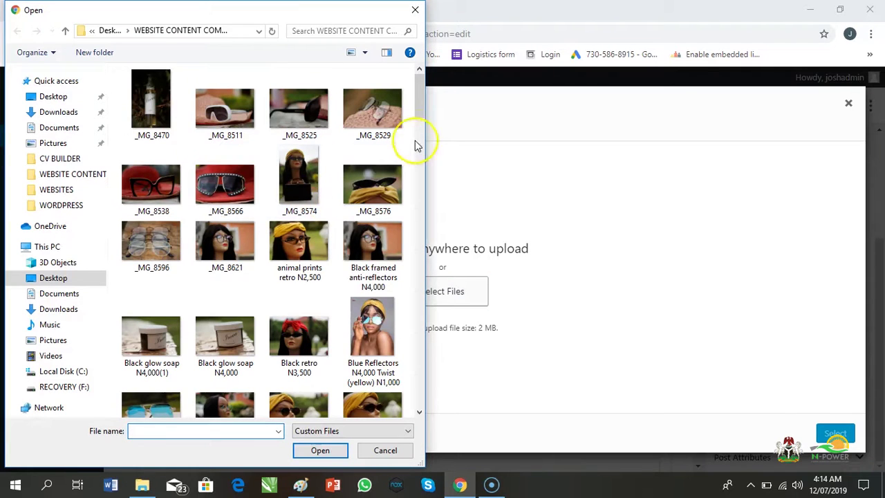
{"action": "left_click_drag", "start_coordinate": [417, 101], "coordinate": [414, 203]}
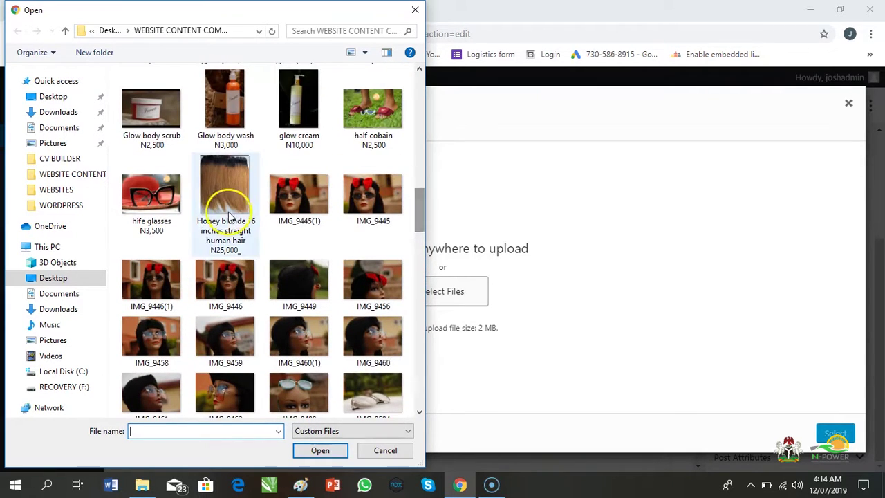
{"action": "left_click", "coordinate": [159, 213]}
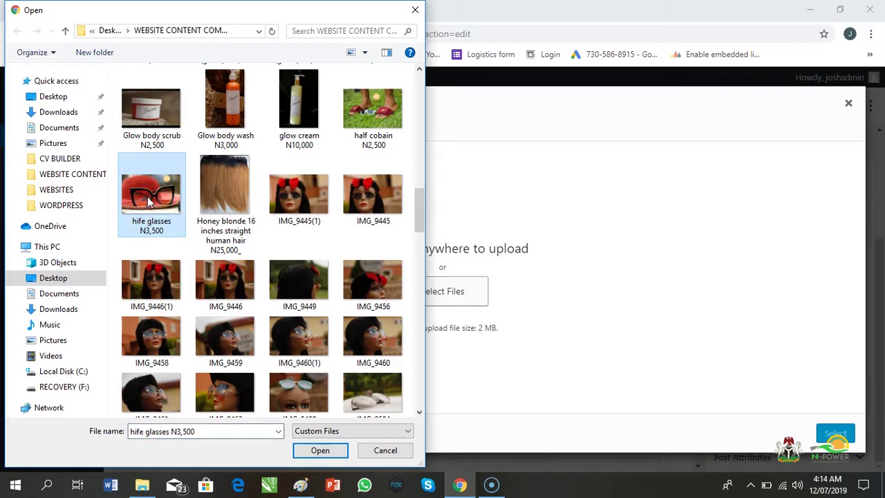
{"action": "left_click", "coordinate": [321, 451]}
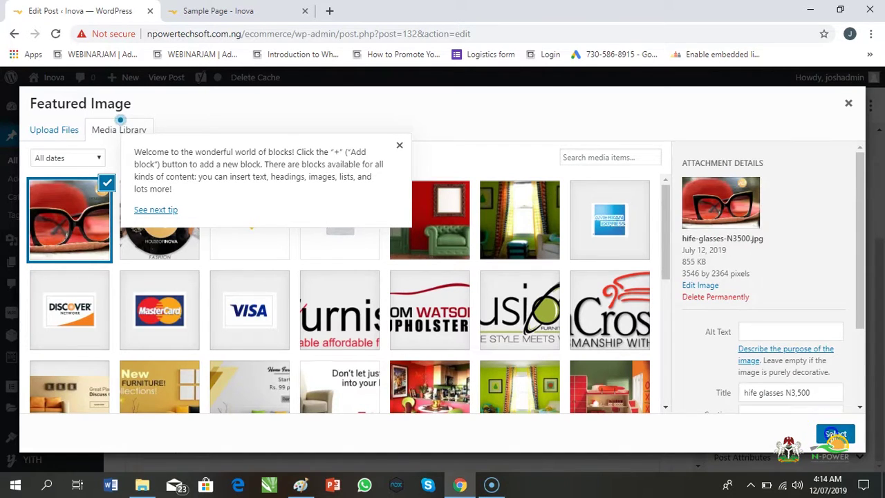
{"action": "left_click", "coordinate": [836, 434]}
{"action": "scroll", "coordinate": [773, 191], "scroll_direction": "down", "scroll_amount": 1}
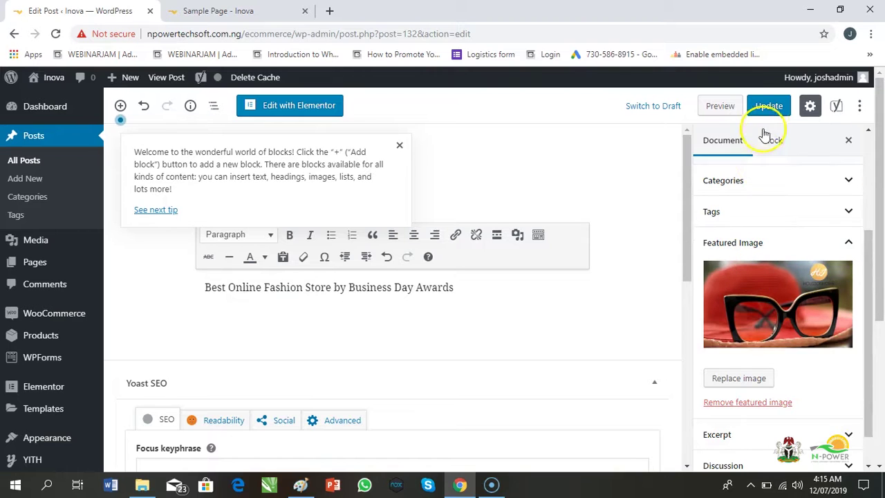
Step: Update the post and look at its slide in the homepage slider
{"action": "left_click", "coordinate": [771, 109]}
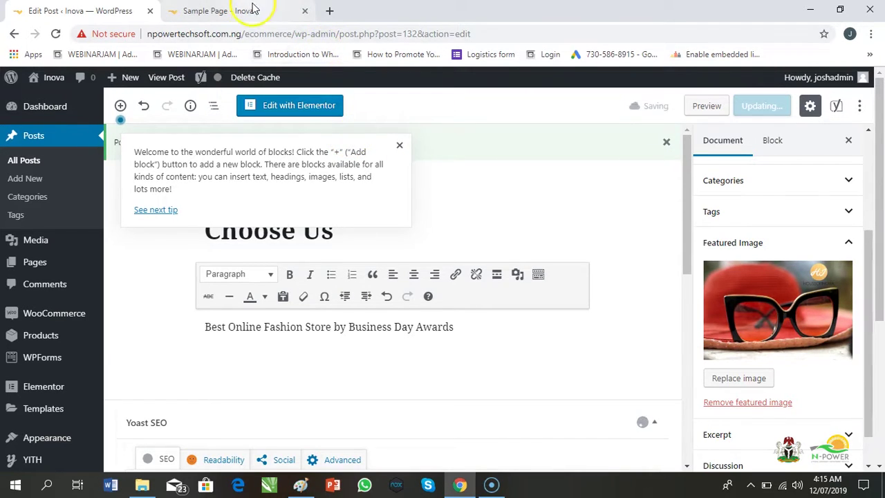
{"action": "left_click", "coordinate": [221, 10]}
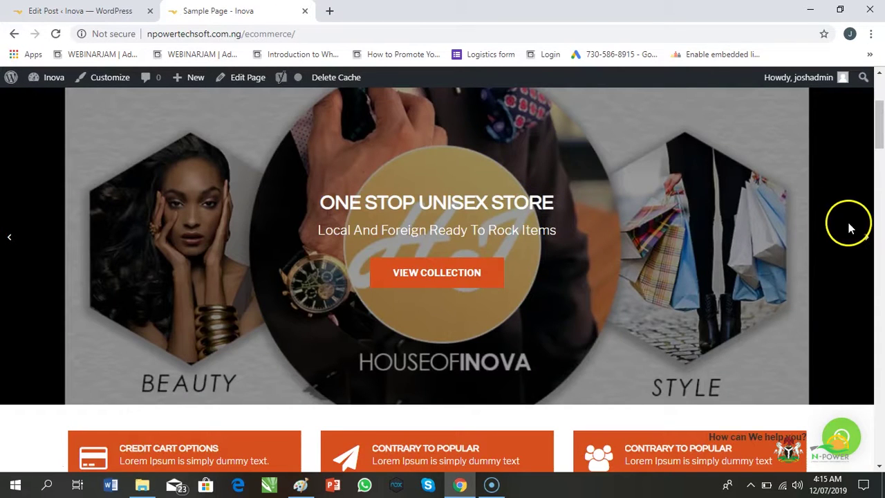
{"action": "mouse_move", "coordinate": [864, 297]}
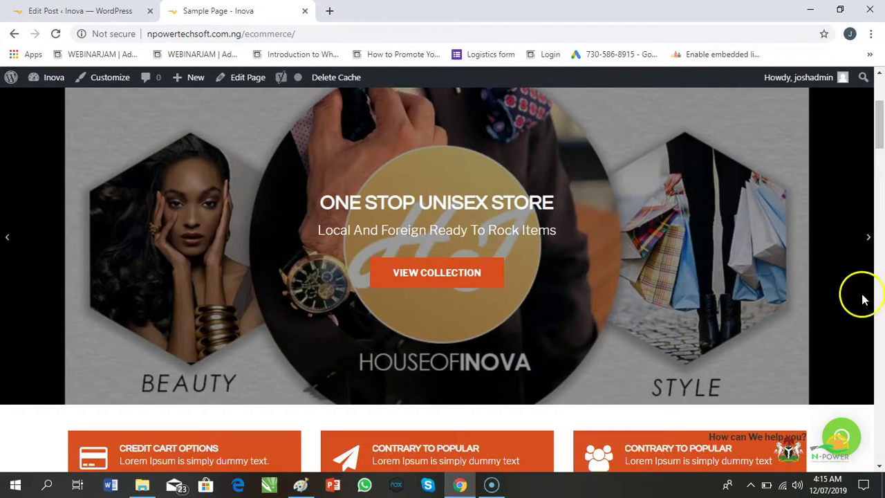
{"action": "left_click", "coordinate": [866, 237]}
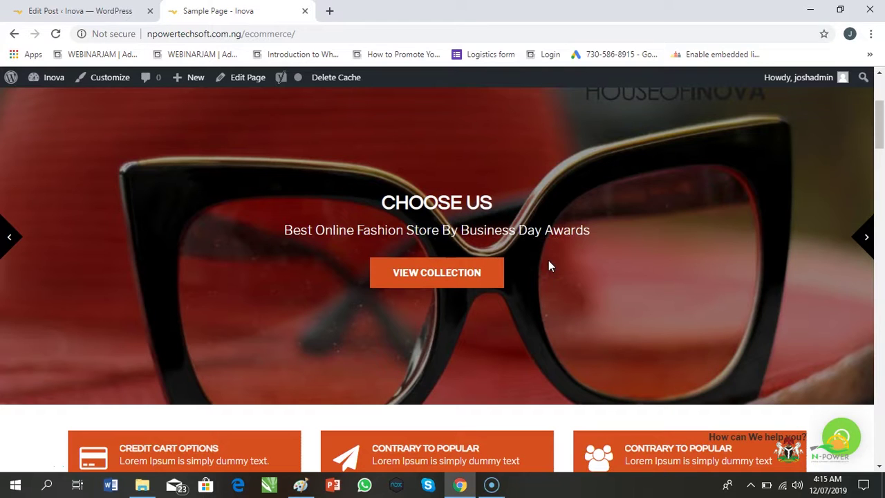
{"action": "left_click_drag", "start_coordinate": [873, 133], "coordinate": [879, 104]}
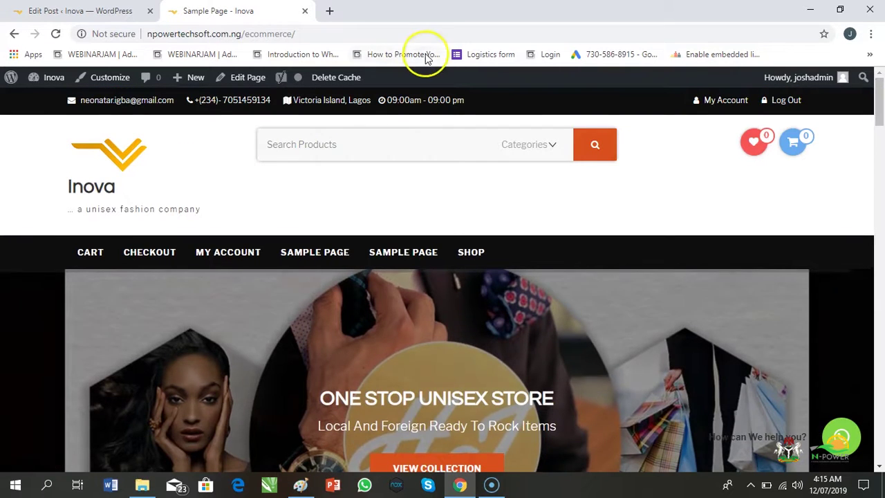
Step: Go back to the dashboard, open the list of all pages and look through its entries
{"action": "left_click", "coordinate": [87, 12]}
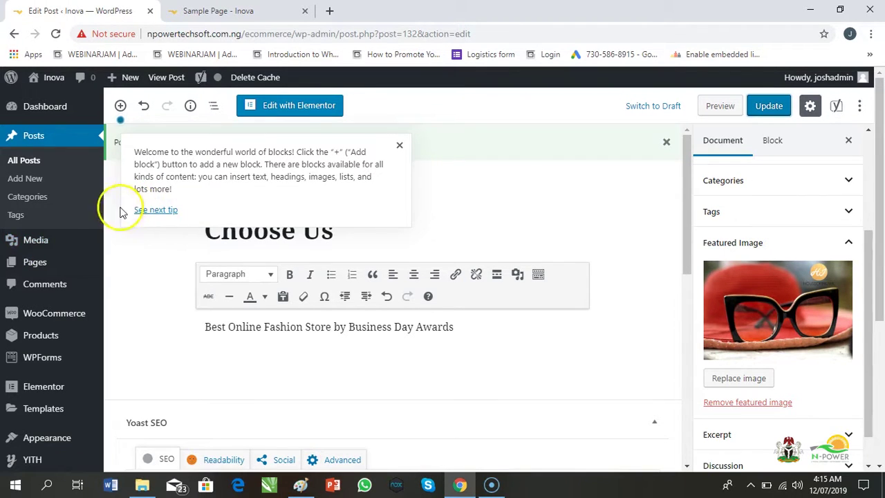
{"action": "mouse_move", "coordinate": [77, 262]}
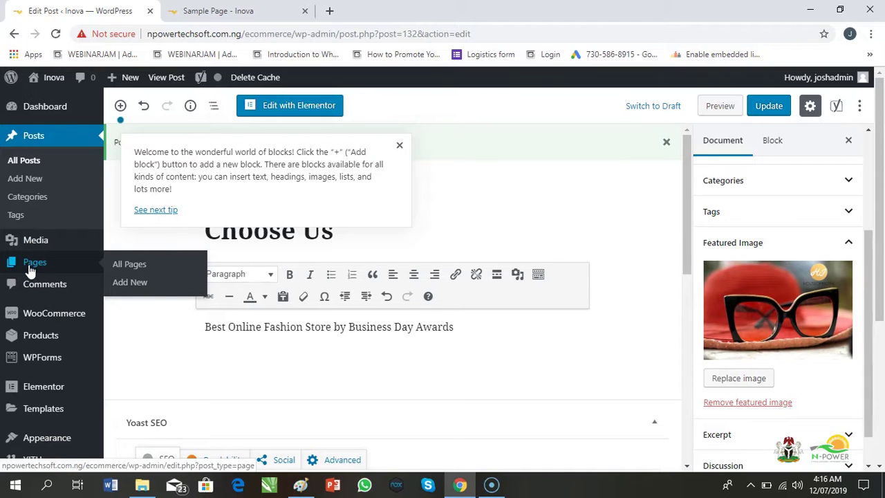
{"action": "left_click", "coordinate": [30, 269]}
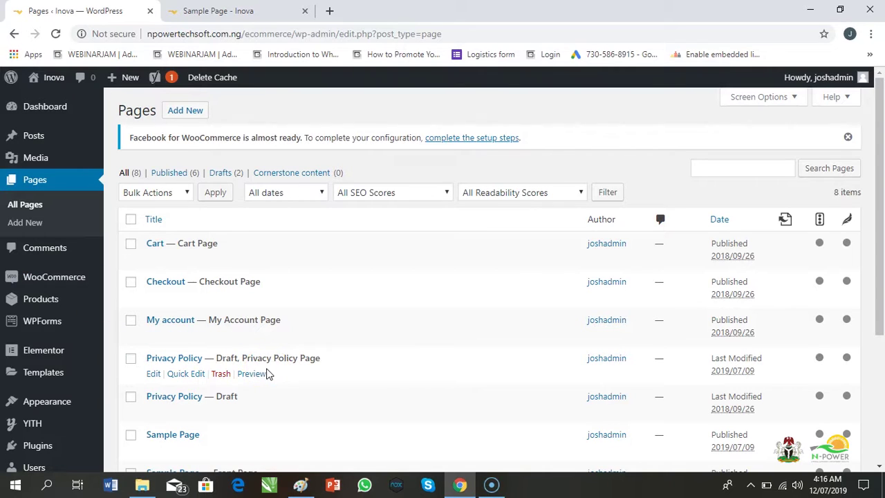
{"action": "left_click_drag", "start_coordinate": [881, 217], "coordinate": [882, 283]}
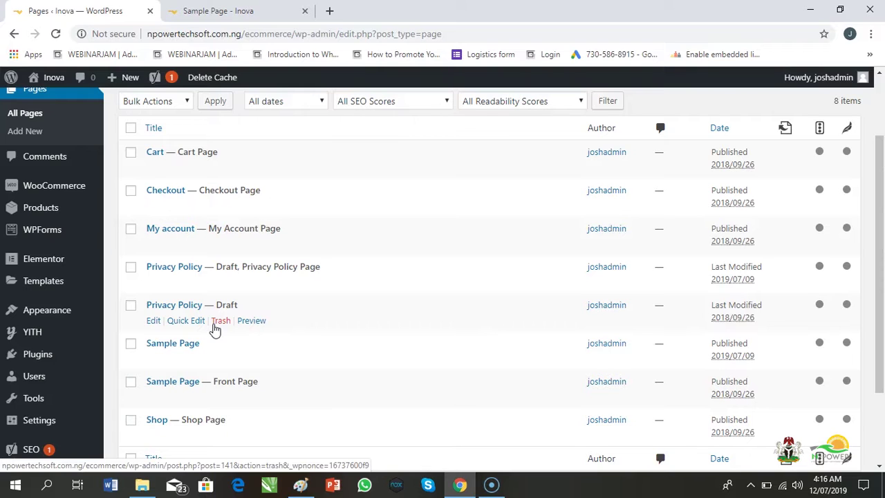
{"action": "left_click", "coordinate": [162, 161]}
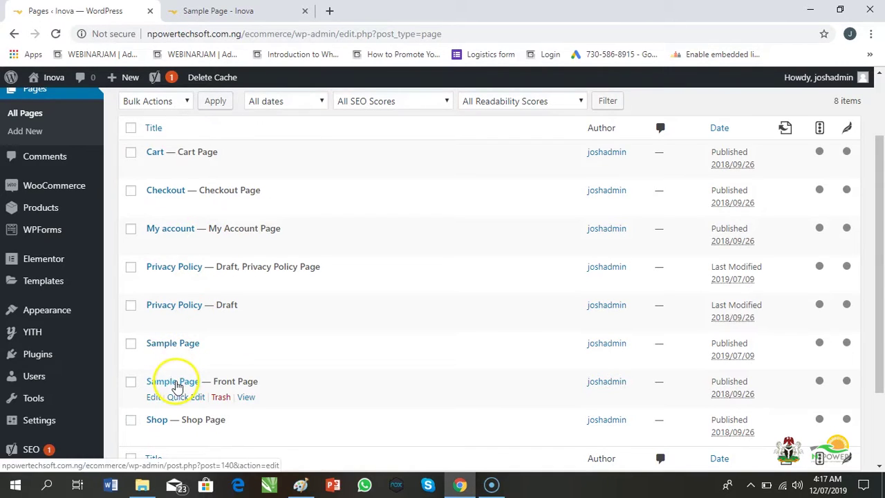
{"action": "left_click", "coordinate": [881, 239]}
{"action": "mouse_move", "coordinate": [882, 238]}
{"action": "left_mouse_down"}
{"action": "mouse_move", "coordinate": [882, 294]}
{"action": "mouse_move", "coordinate": [881, 247]}
{"action": "left_mouse_up"}
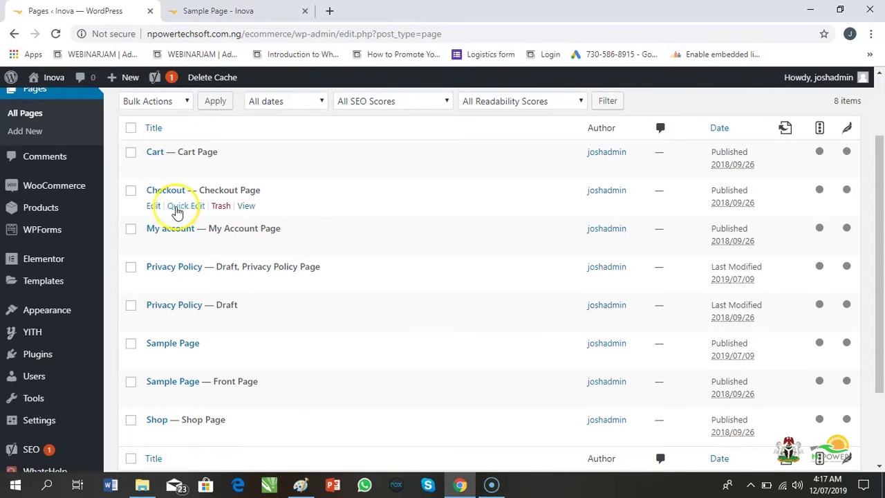
Step: Open the Checkout page for editing and look at its content and document settings
{"action": "left_click", "coordinate": [153, 208]}
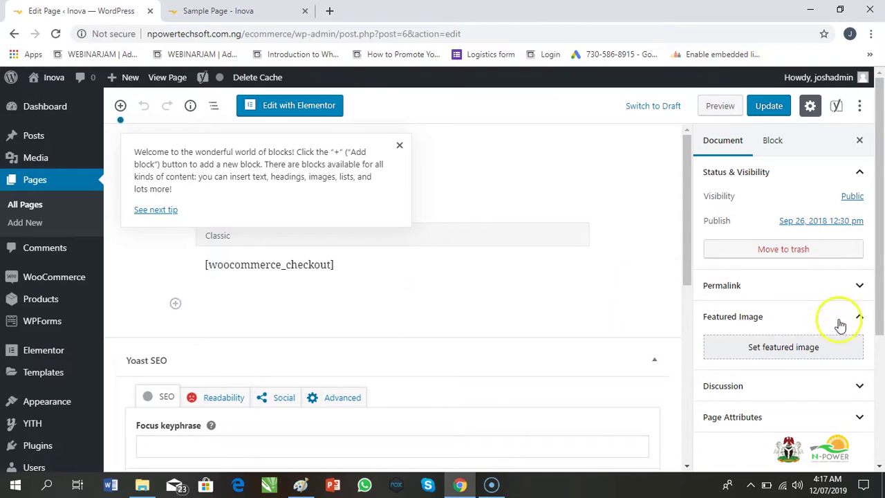
{"action": "scroll", "coordinate": [879, 320], "scroll_direction": "down", "scroll_amount": 1}
{"action": "left_click_drag", "start_coordinate": [881, 323], "coordinate": [881, 293]}
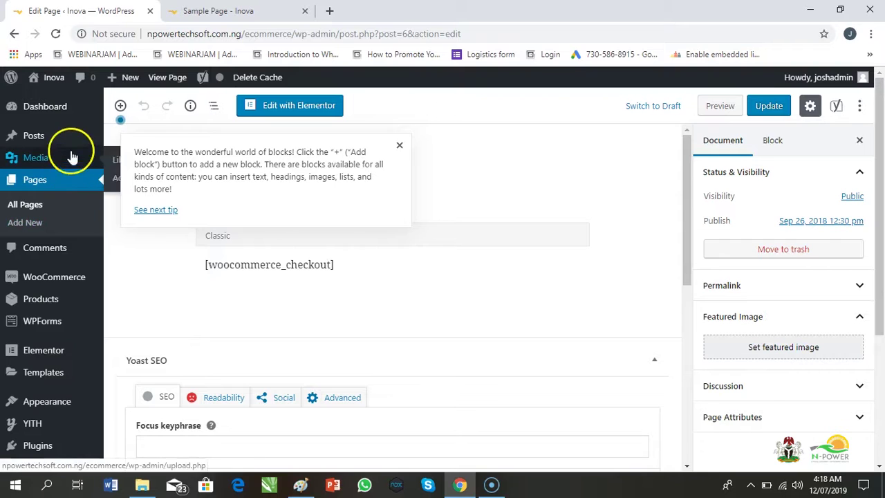
Step: Return to the list of all pages, open the draft marked Privacy Policy Page for editing and read through its text
{"action": "left_click", "coordinate": [34, 204]}
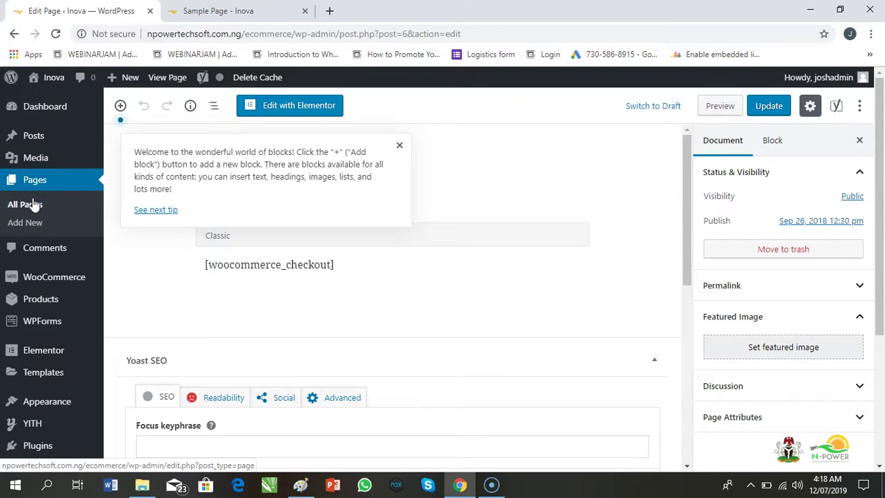
{"action": "left_click", "coordinate": [27, 208]}
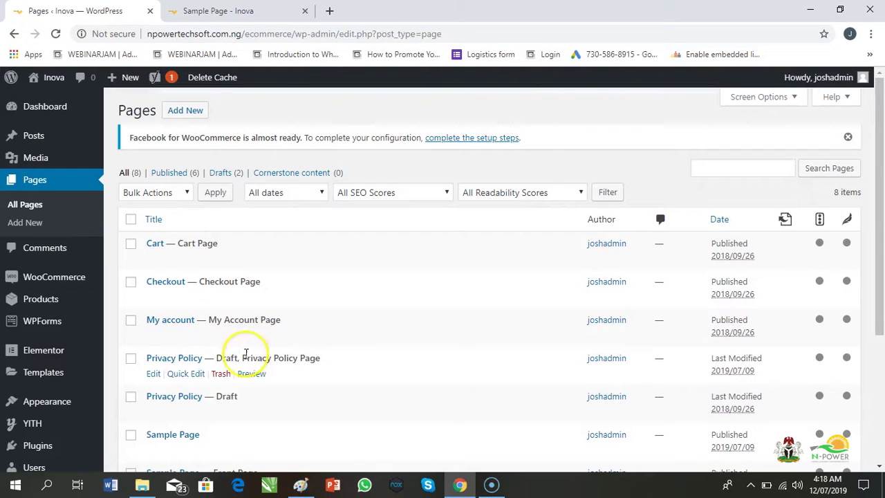
{"action": "left_click", "coordinate": [152, 374]}
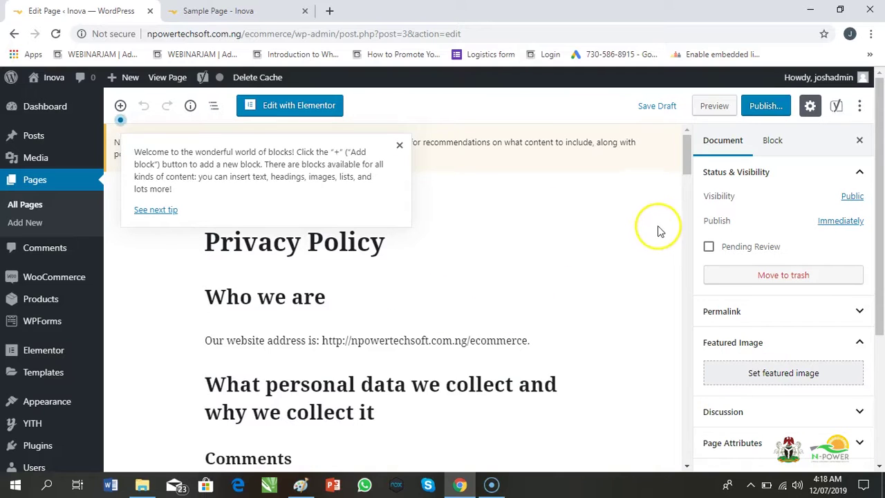
{"action": "left_click", "coordinate": [688, 171]}
{"action": "left_click_drag", "start_coordinate": [688, 169], "coordinate": [687, 173]}
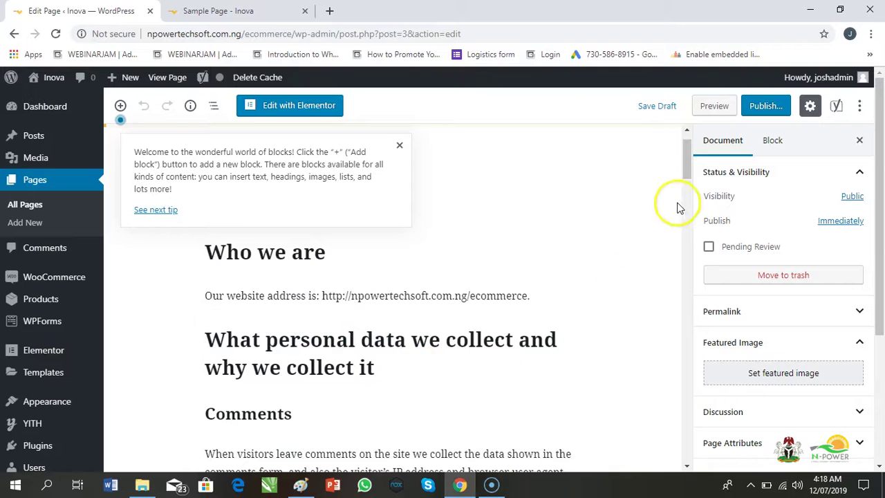
{"action": "left_click_drag", "start_coordinate": [688, 166], "coordinate": [689, 238]}
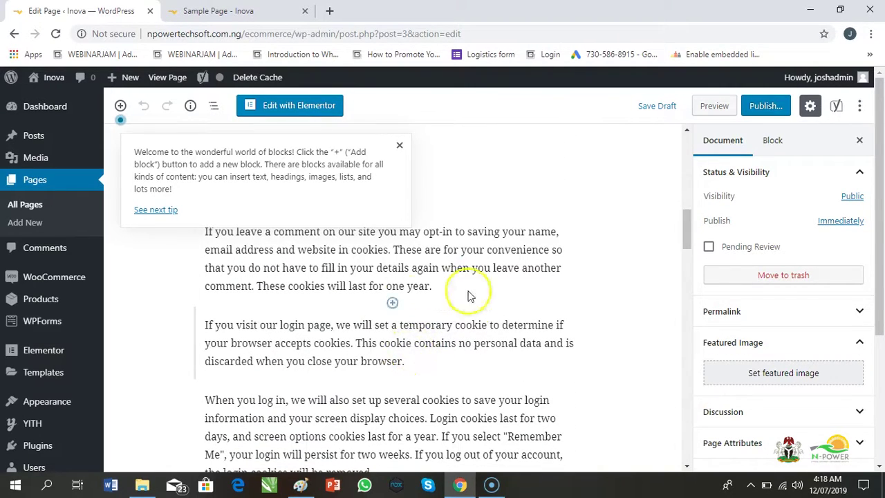
{"action": "left_click_drag", "start_coordinate": [687, 224], "coordinate": [668, 200]}
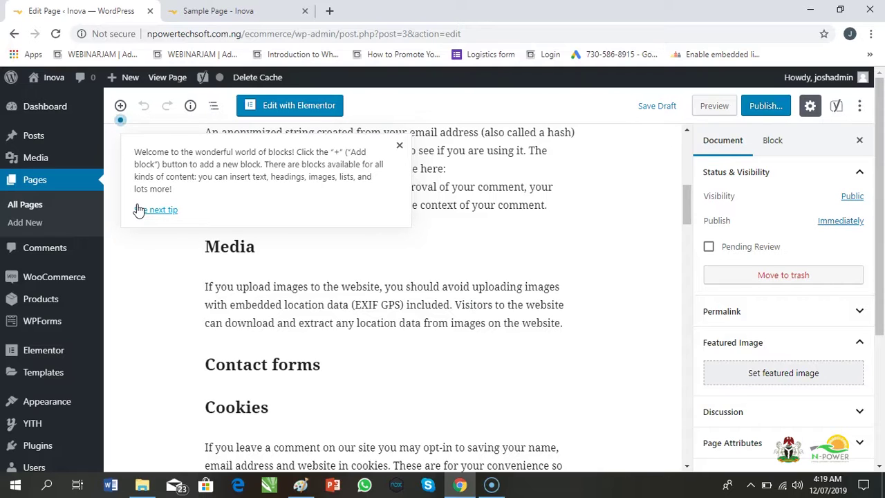
{"action": "left_click", "coordinate": [402, 327]}
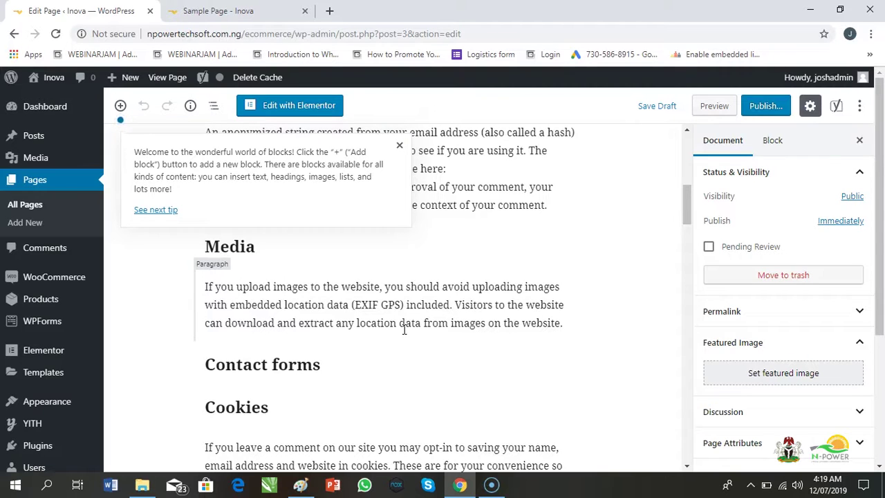
{"action": "left_click", "coordinate": [617, 332]}
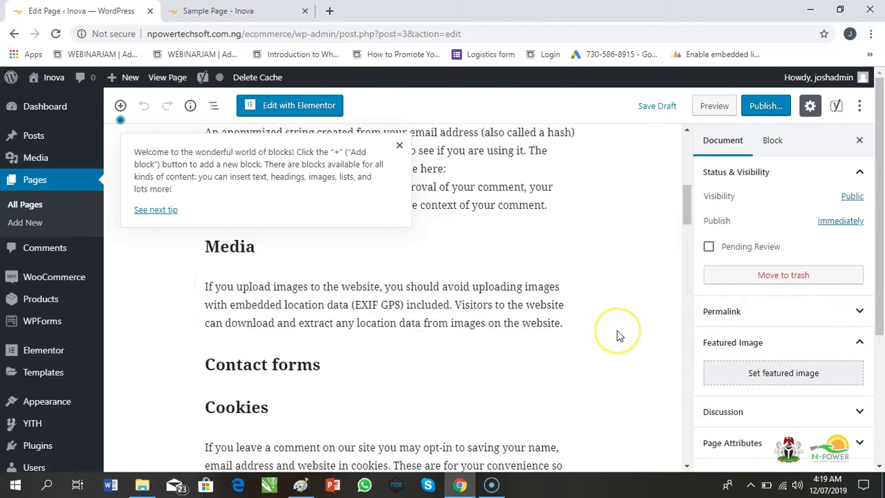